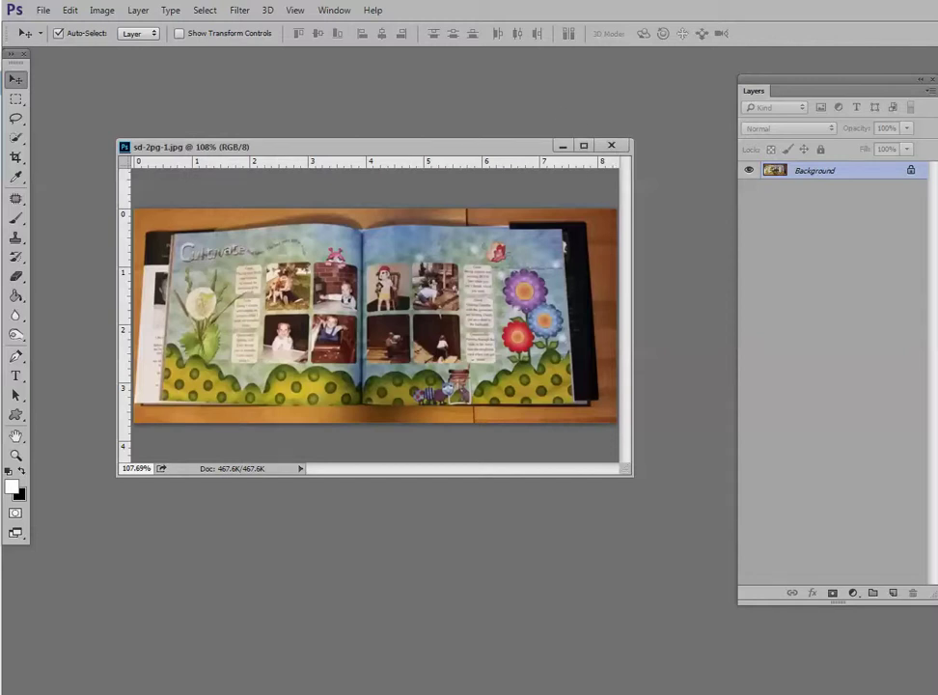
Close sd-2pg-1.jpg, examine the spring two-page spread sample in an enlarged window, and close it as well
click(611, 146)
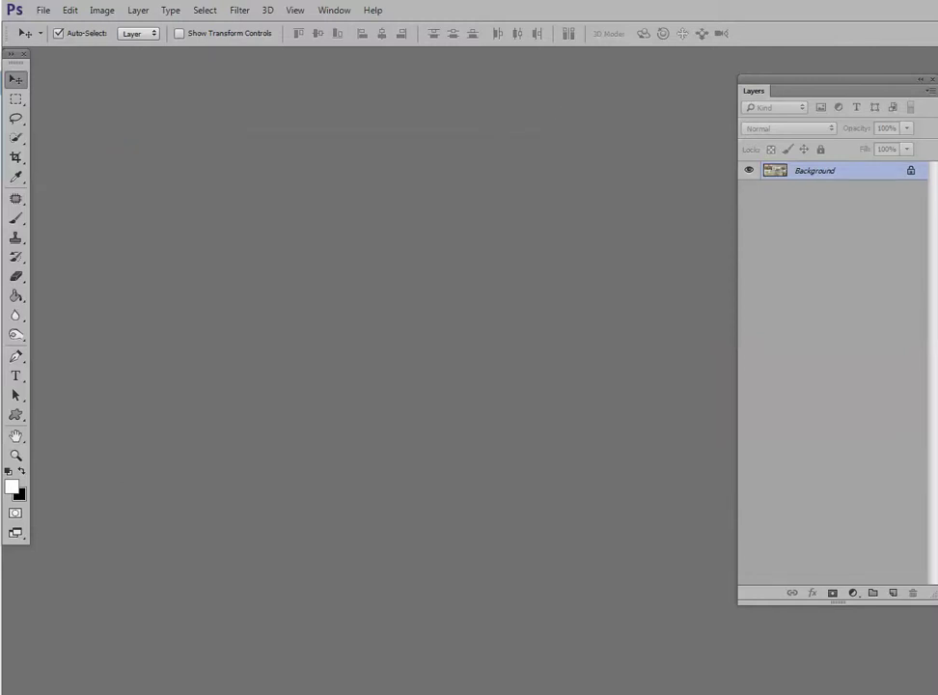
drag(1, 101, 398, 152)
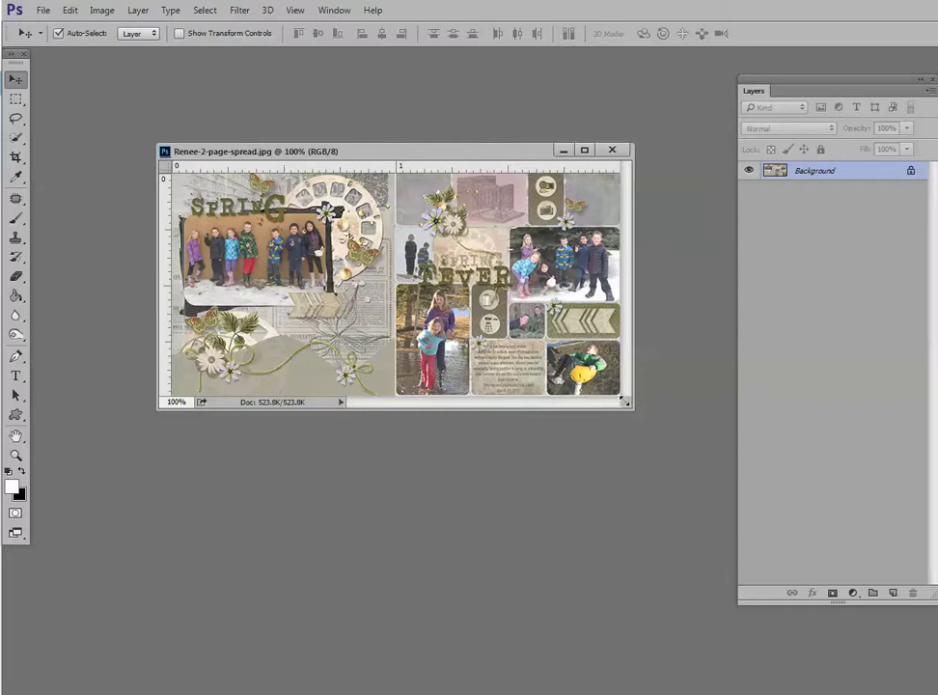
drag(634, 408, 680, 499)
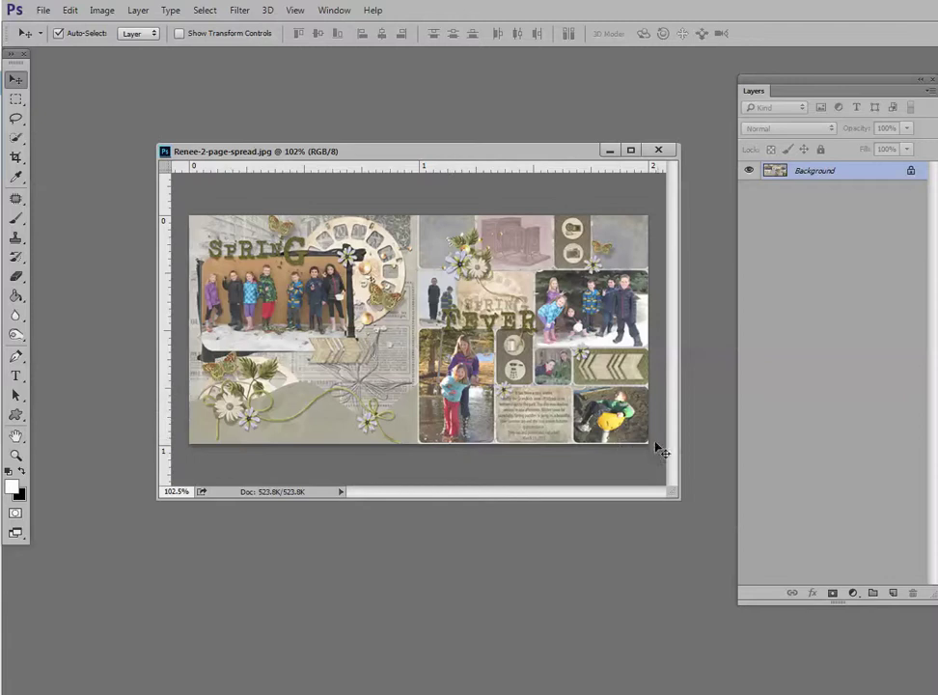
click(666, 153)
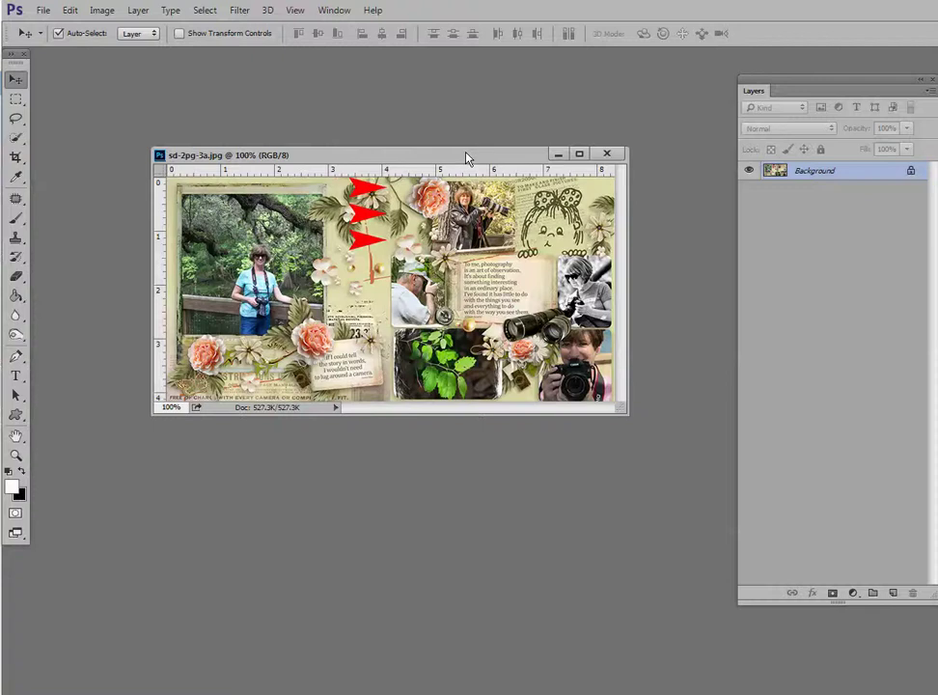
Examine the seam between the two pages of sd-2pg-3a.jpg in full view and zoomed in, and close the image
drag(468, 154, 434, 140)
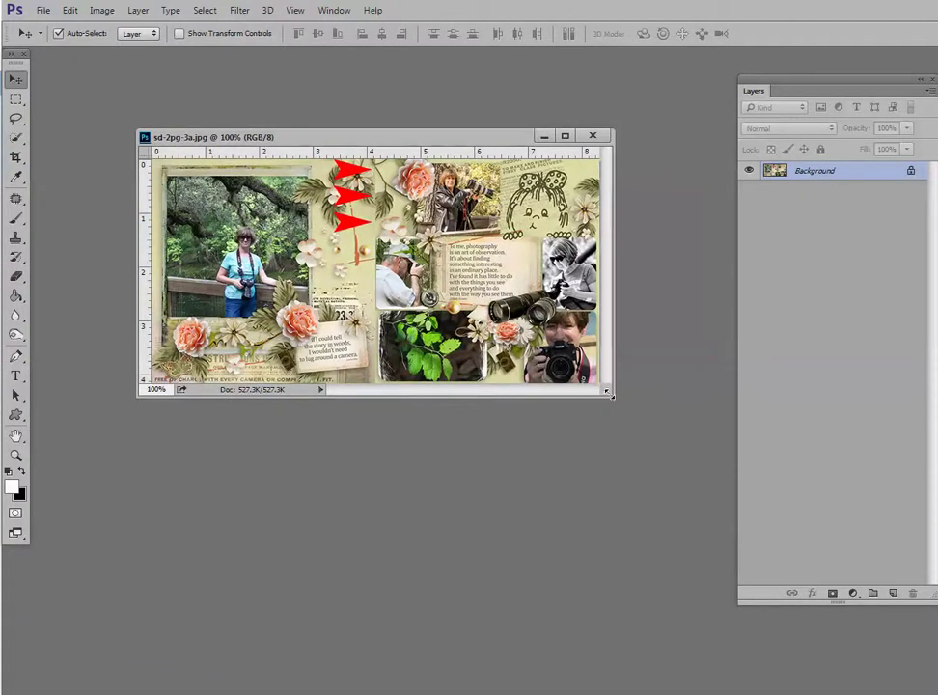
drag(610, 397, 670, 534)
key(ctrl+0)
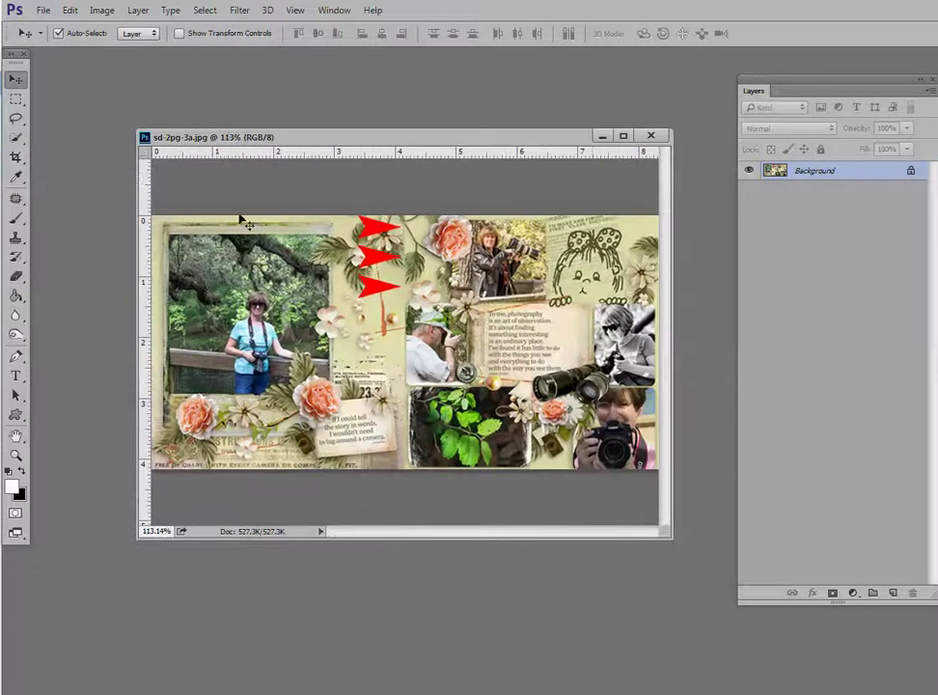
drag(142, 131, 105, 97)
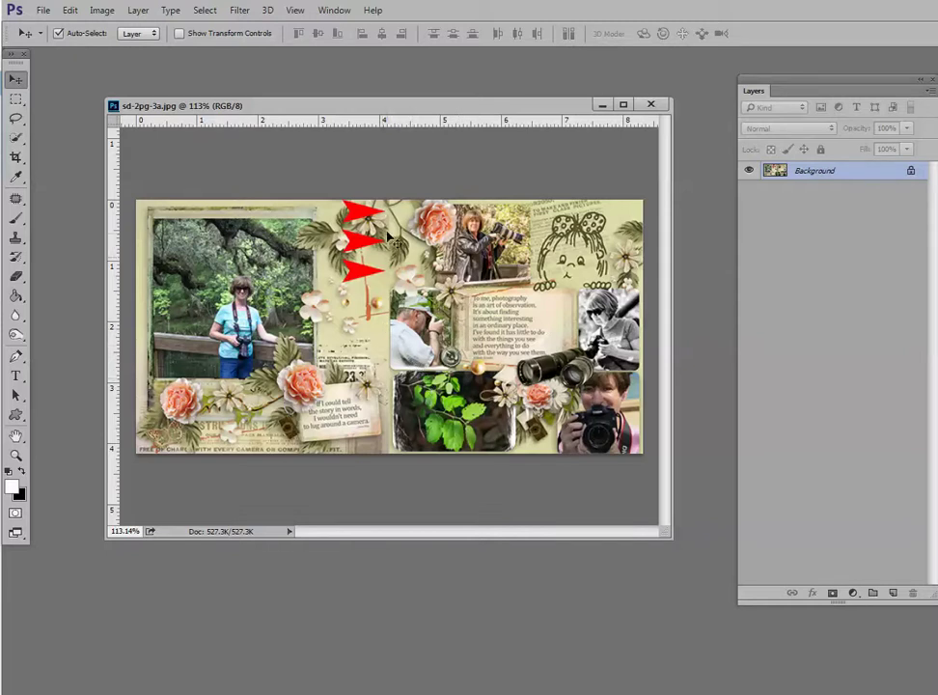
scroll(398, 214, up, 1)
scroll(399, 213, up, 2)
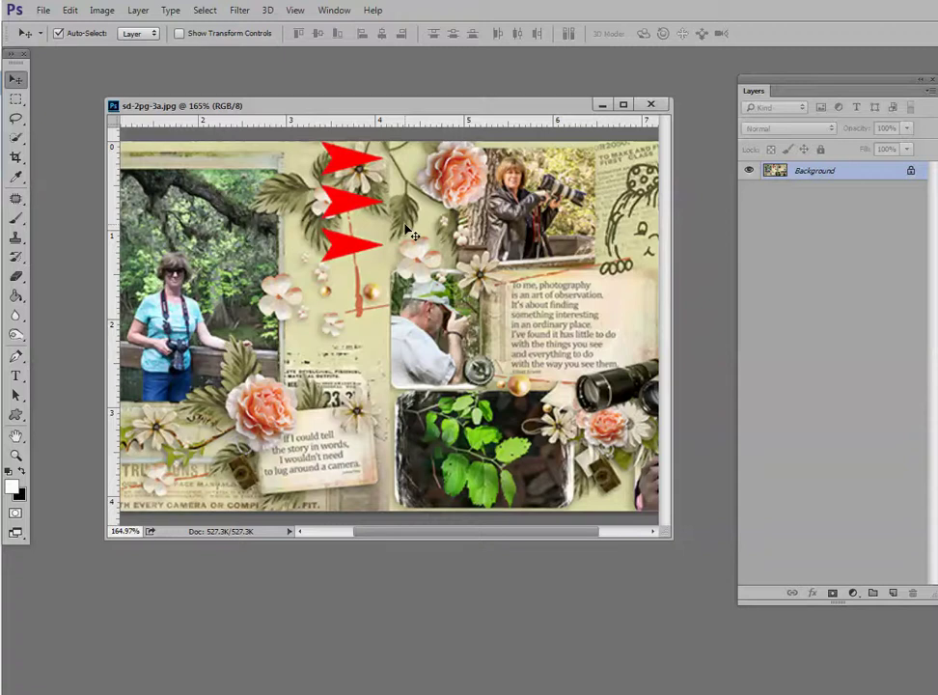
key(ctrl+0)
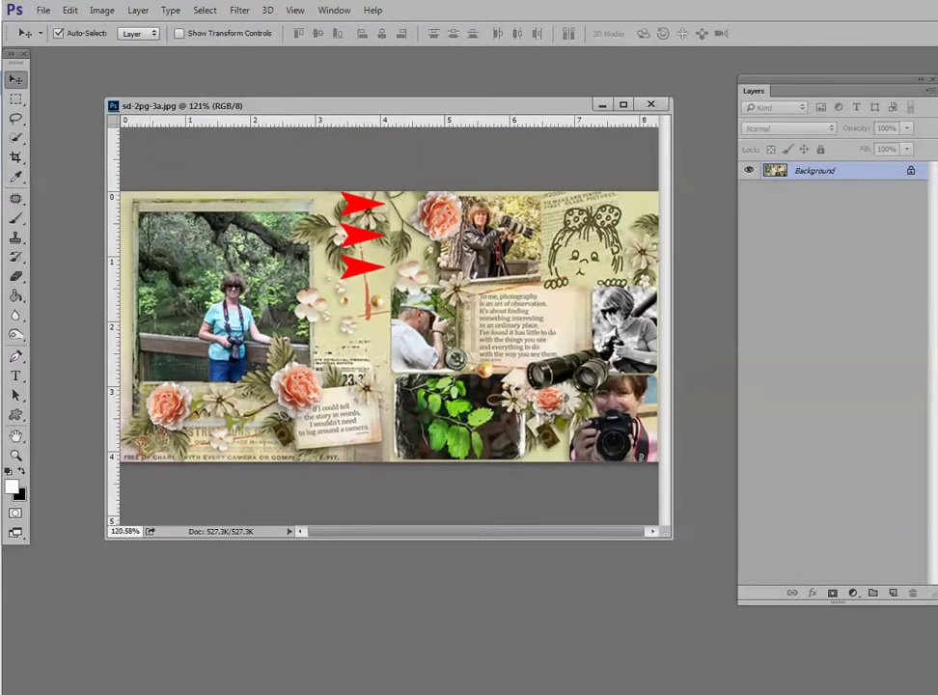
click(651, 106)
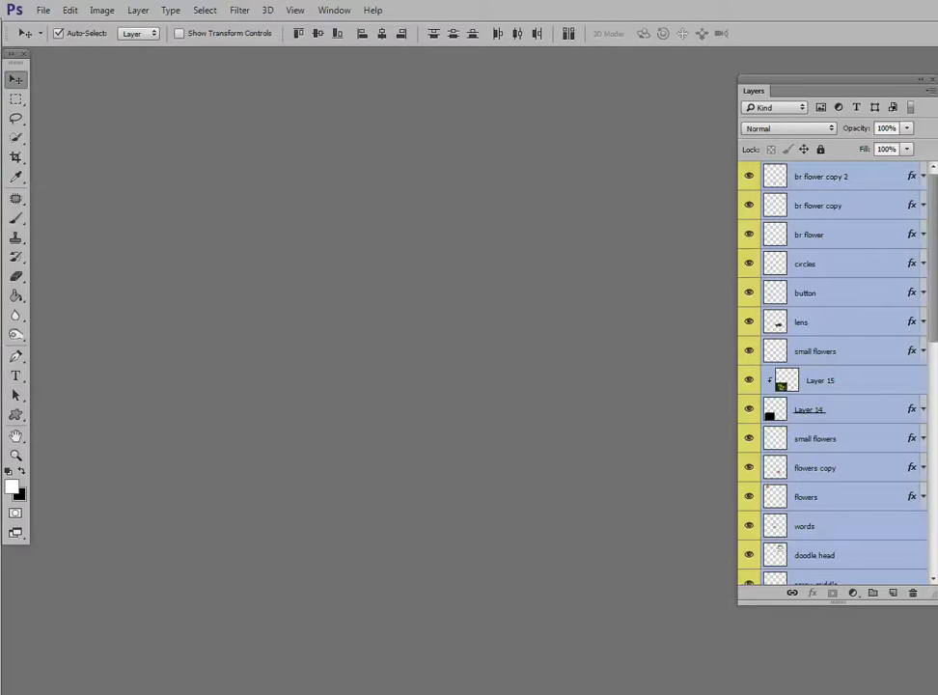
Restore the UNFIXED-PAGE1.psd and UNFIXED-PAGE2.psd windows and arrange them with the whole first page showing in front
mouse_move(773, 693)
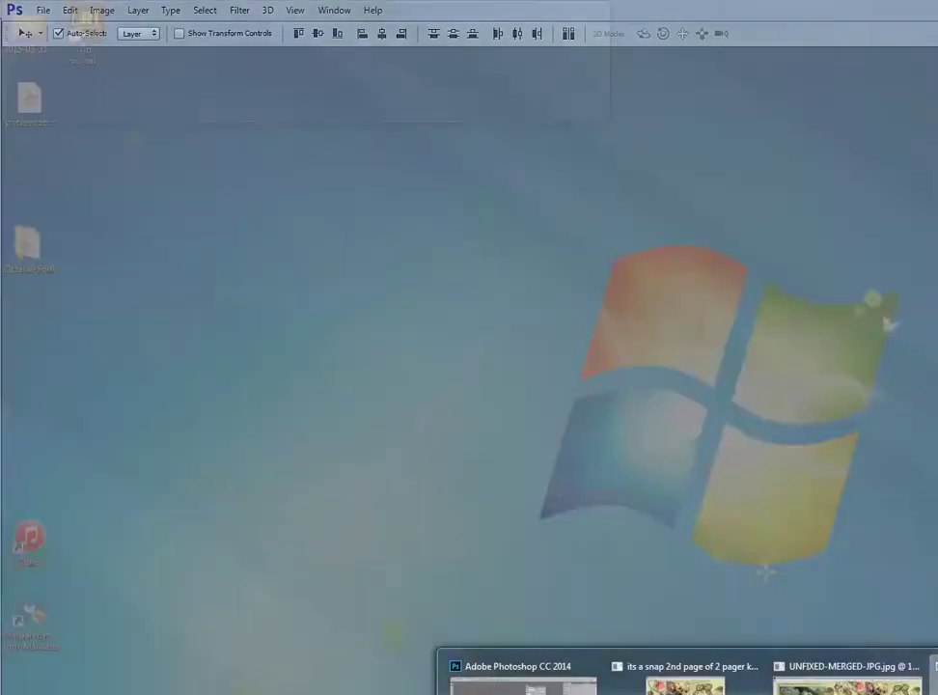
click(847, 690)
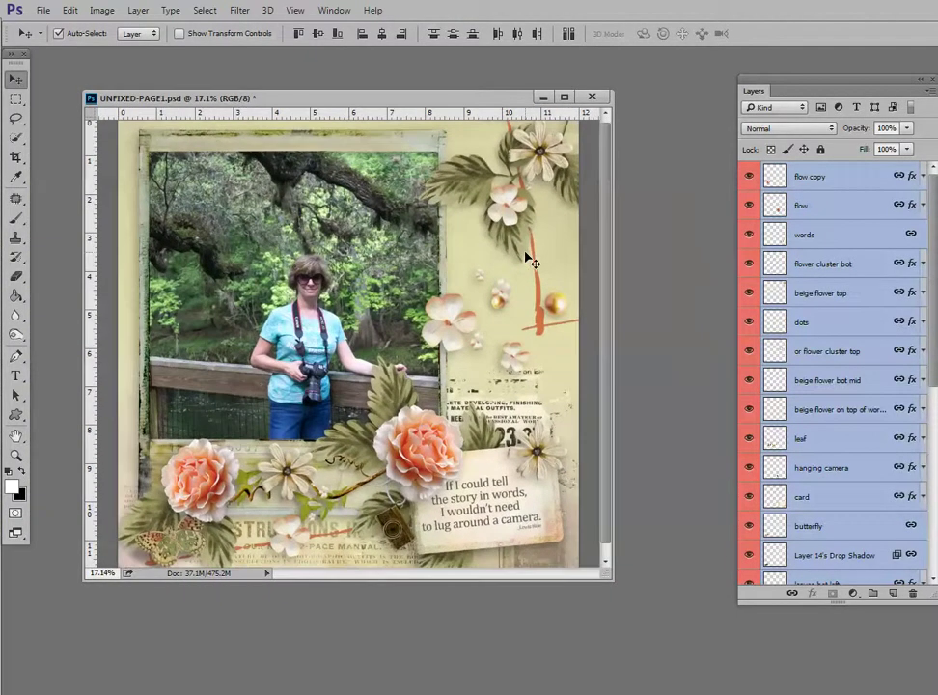
drag(629, 604, 666, 615)
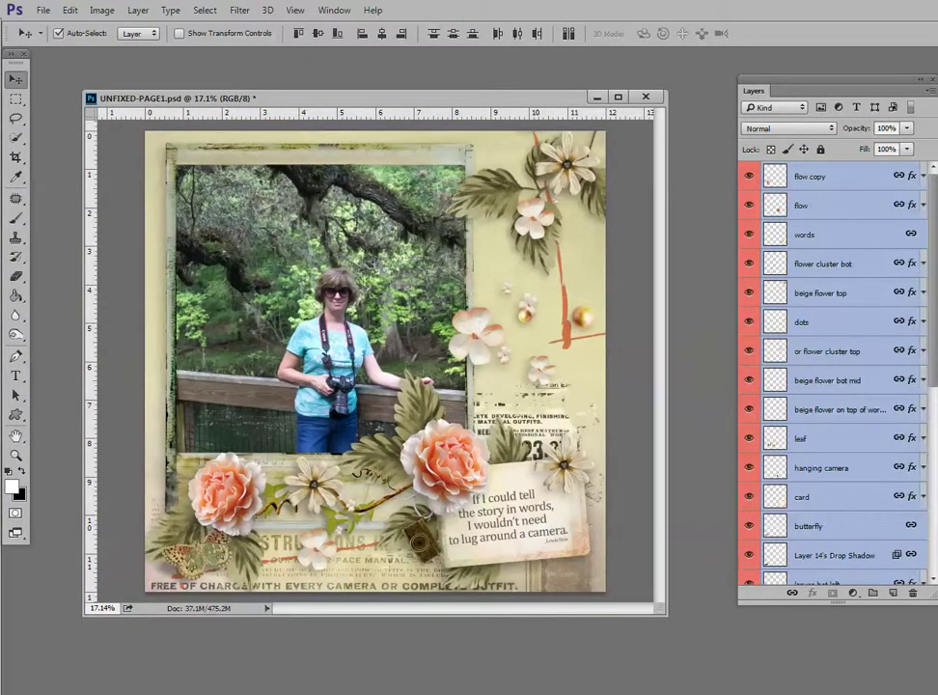
mouse_move(772, 694)
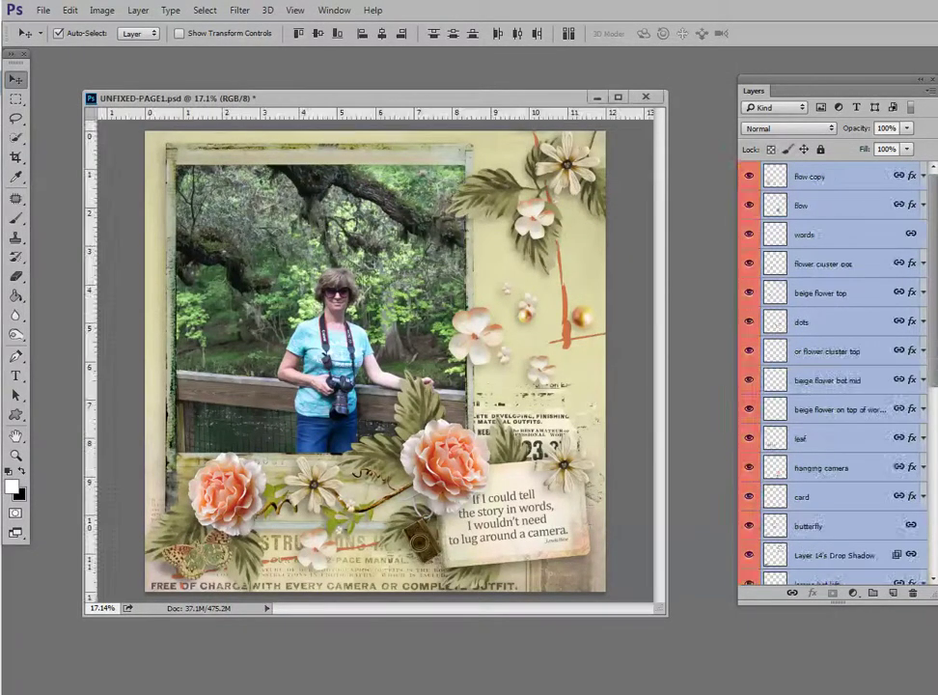
drag(0, 239, 493, 201)
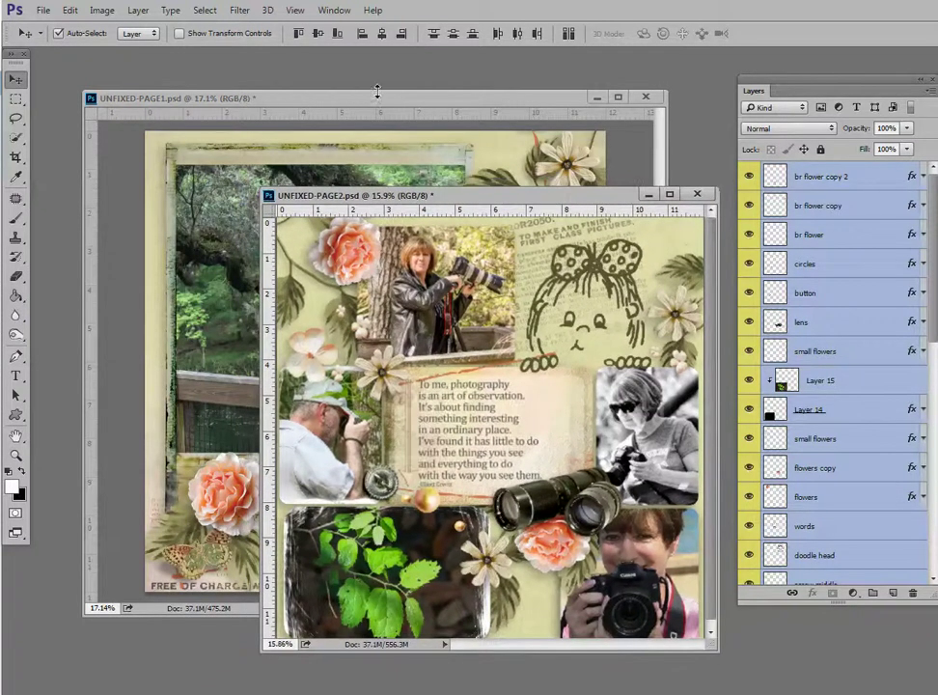
drag(376, 94, 347, 102)
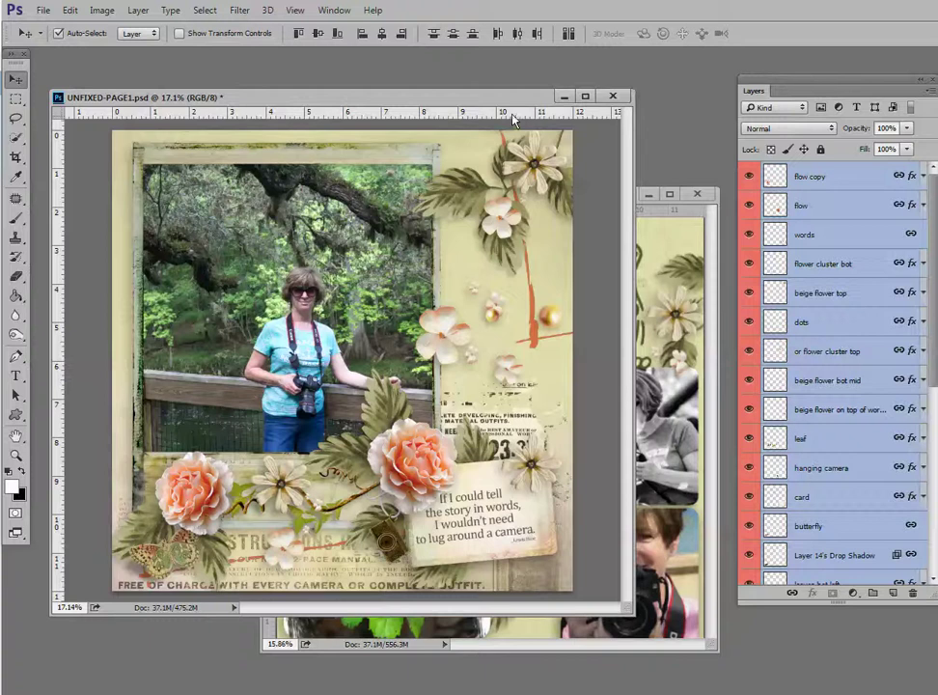
drag(513, 97, 599, 152)
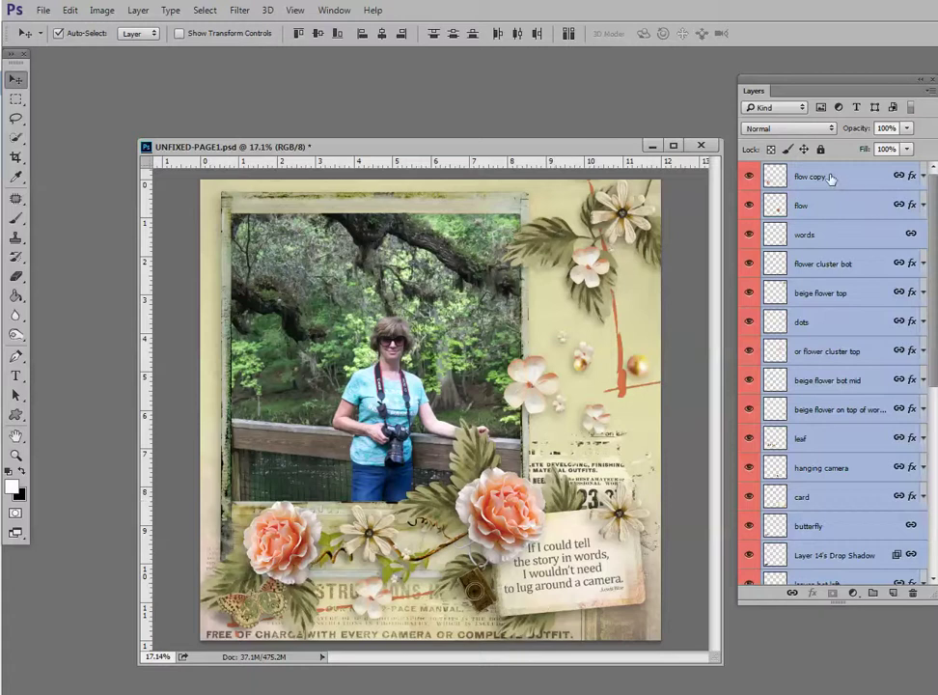
Select the layers of UNFIXED-PAGE1.psd from flow copy down to Layer 2, leaving out Layer 1
click(772, 178)
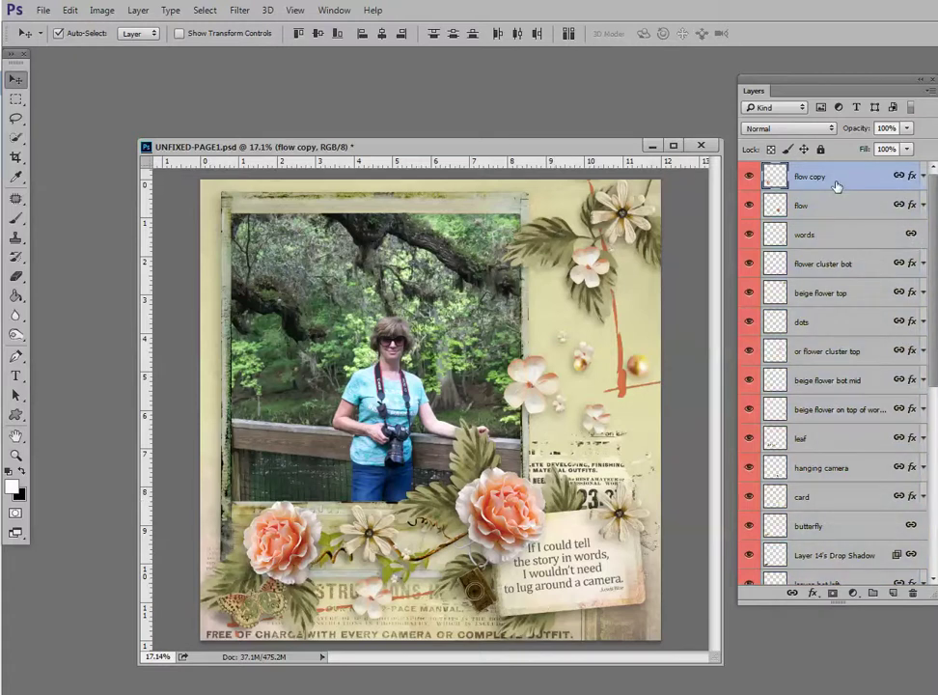
drag(932, 325, 932, 538)
shift+click(816, 543)
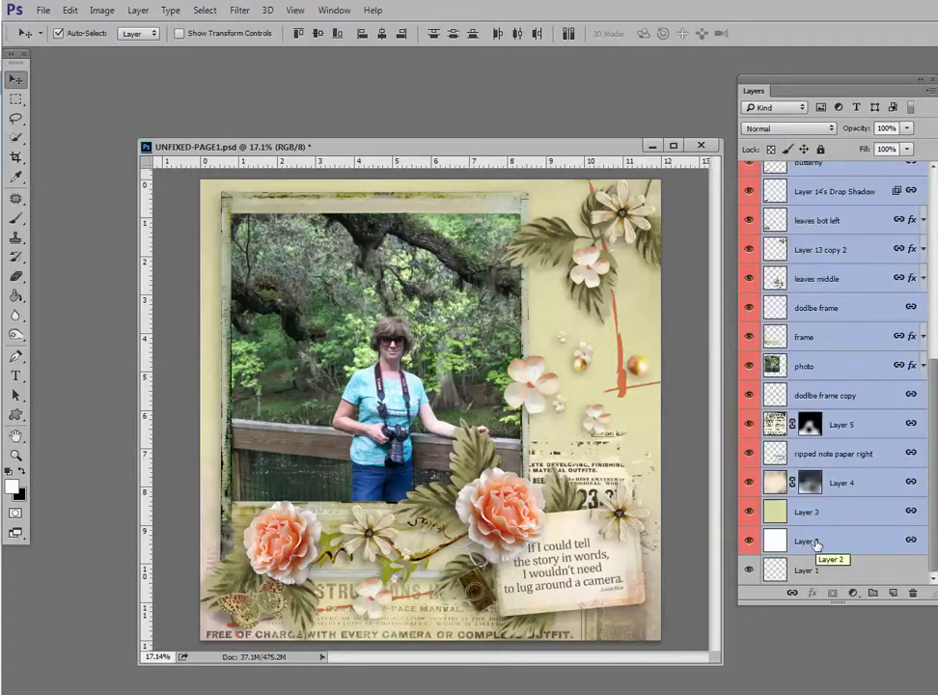
right_click(817, 544)
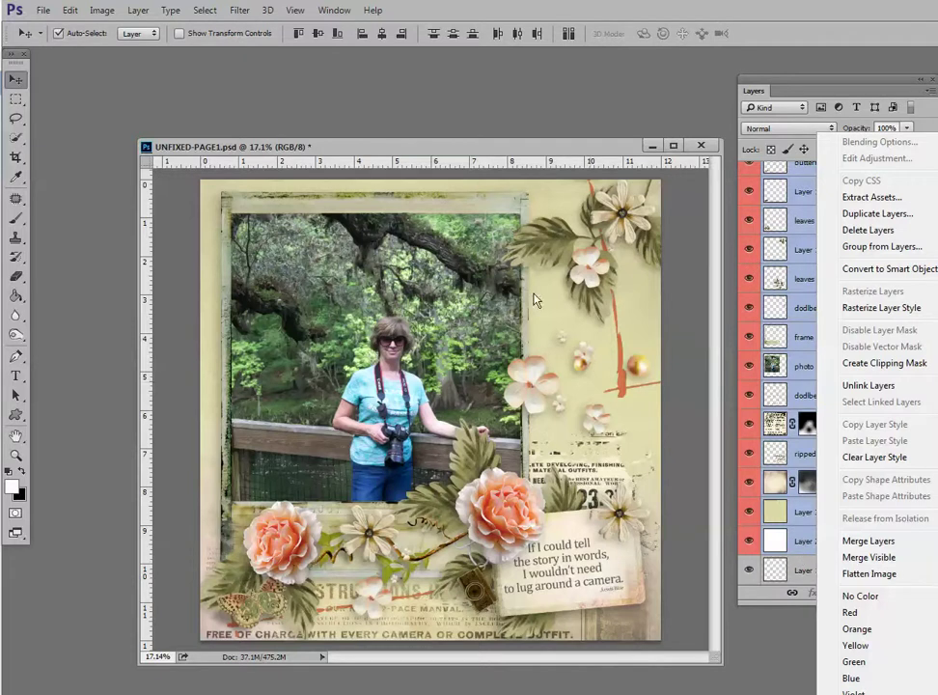
click(512, 149)
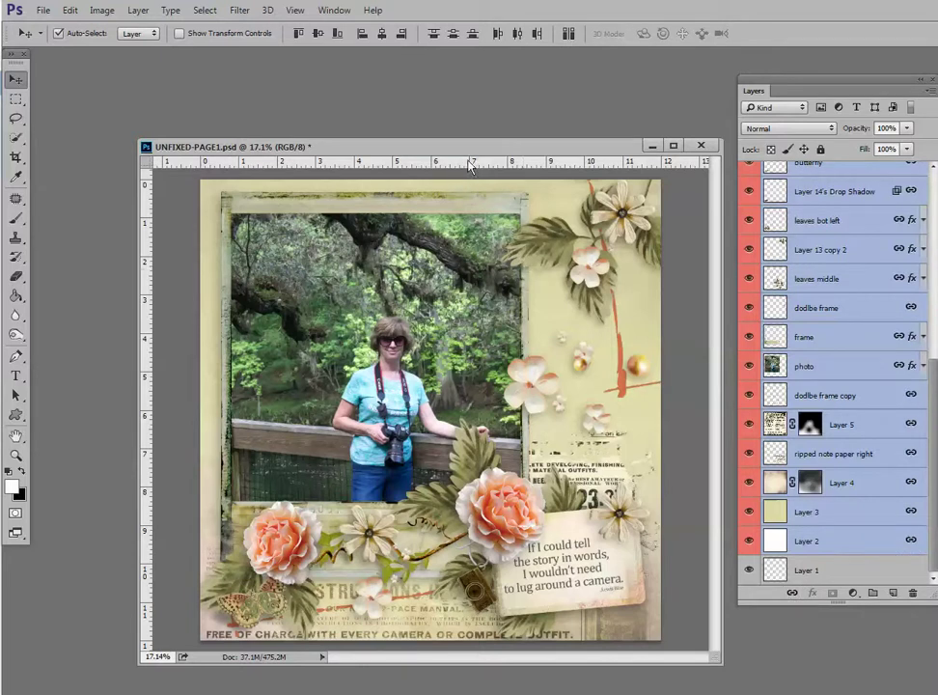
Bring UNFIXED-PAGE2.psd in front of UNFIXED-PAGE1.psd and enlarge its window to show the entire page
drag(480, 155, 409, 184)
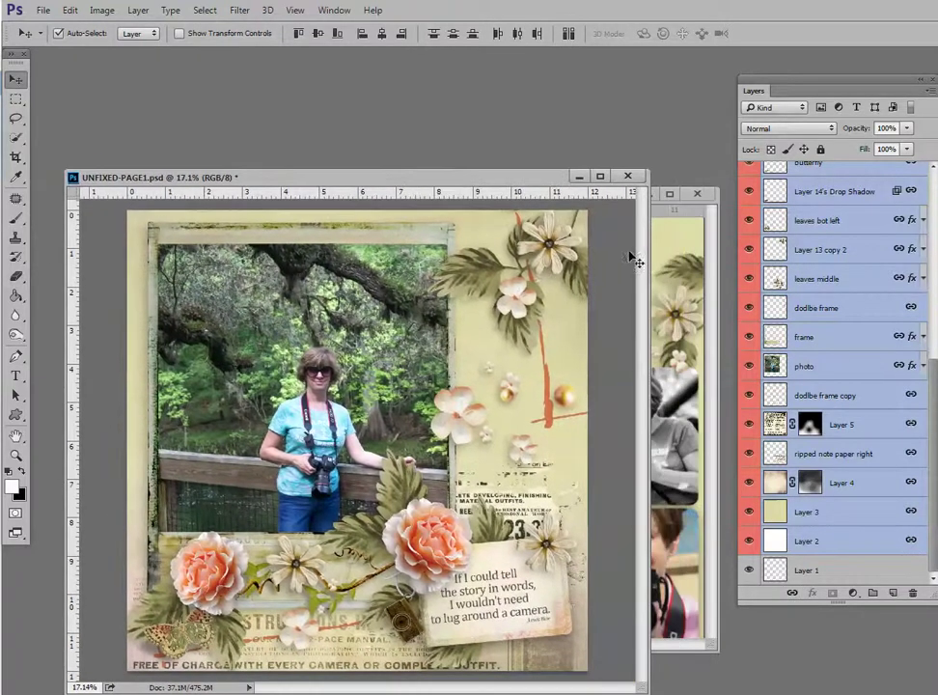
click(698, 262)
drag(676, 195, 665, 122)
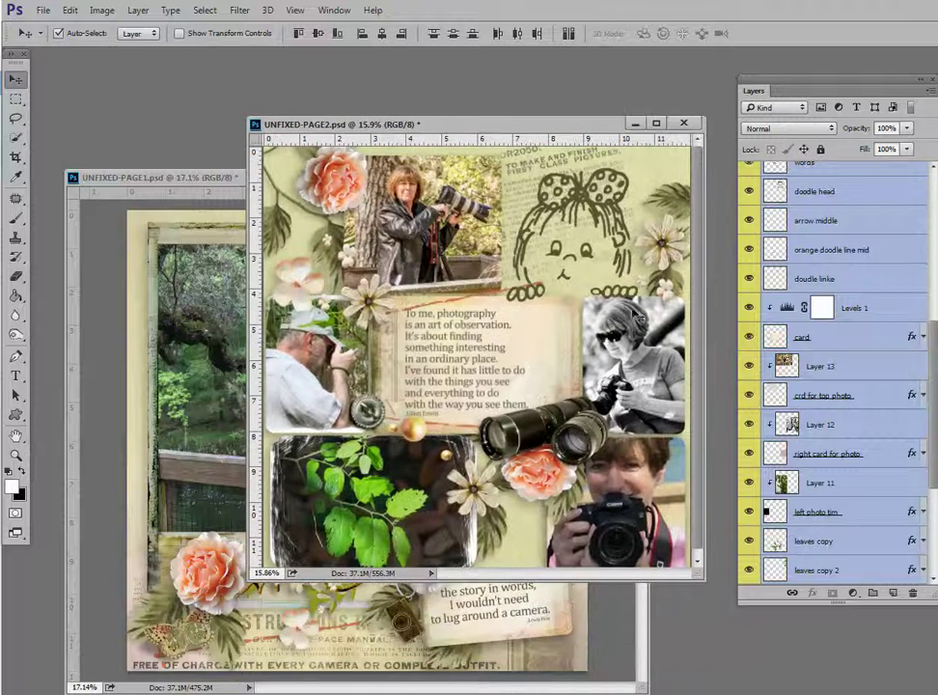
drag(694, 580, 739, 657)
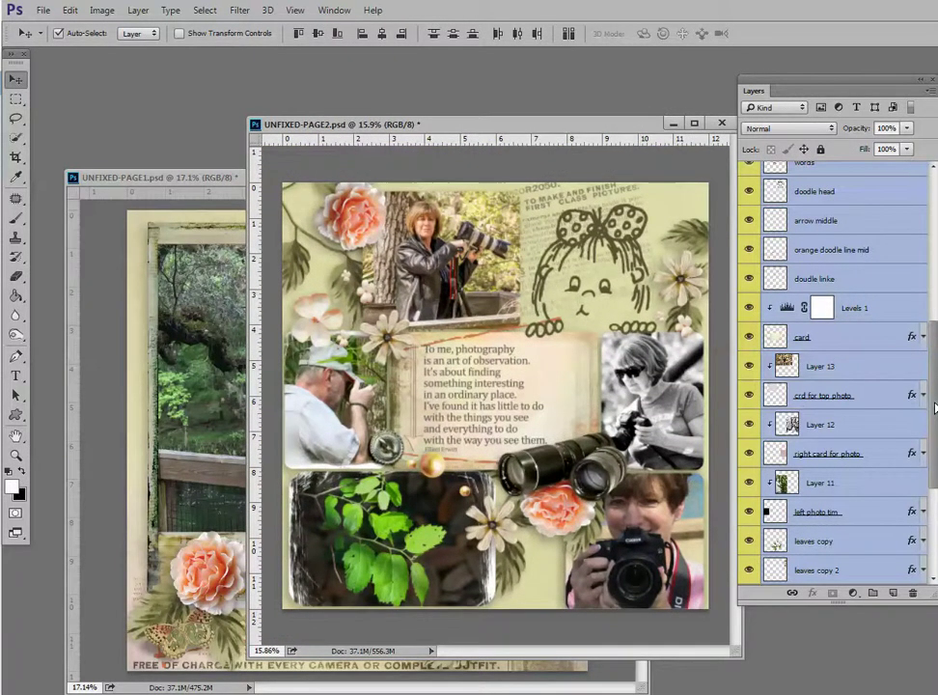
Link the layers of UNFIXED-PAGE2.psd from br flower copy 2 down to Layer 7, leaving out Layer 6
scroll(935, 408, up, 4)
click(850, 176)
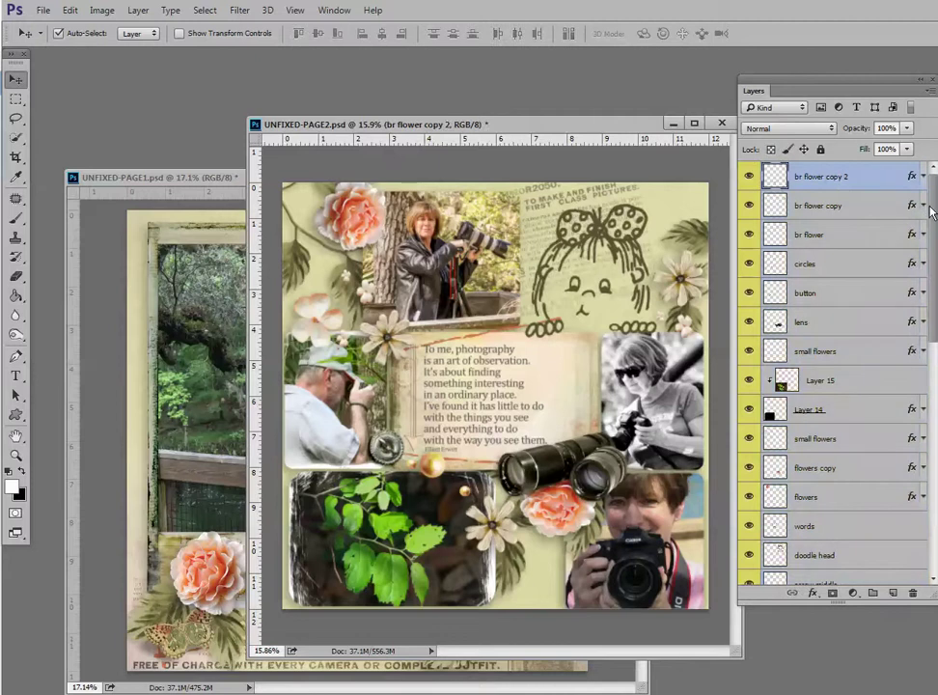
drag(928, 163, 927, 550)
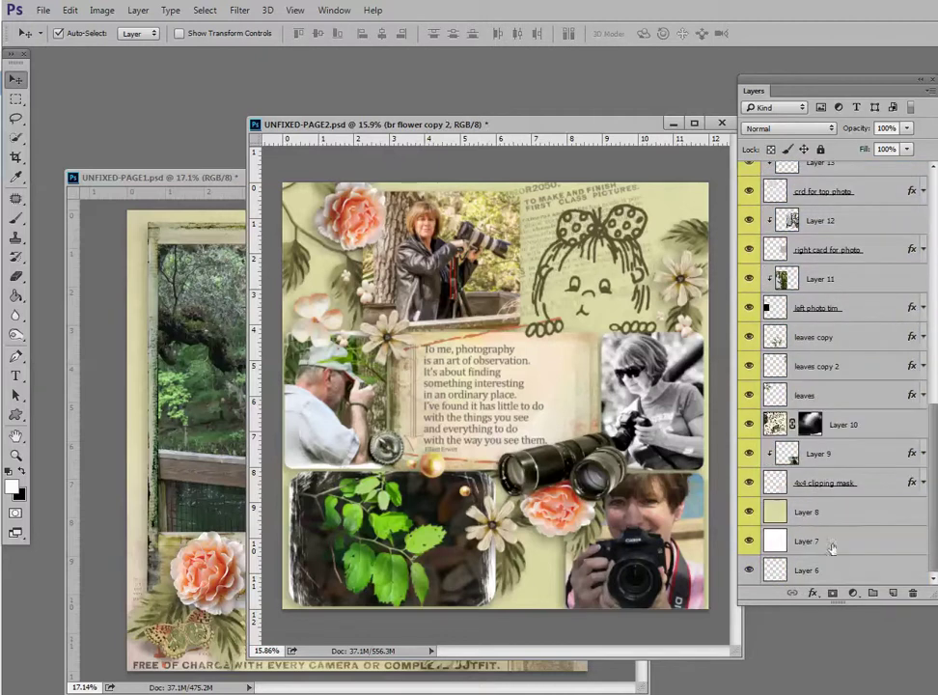
shift+click(832, 548)
click(792, 593)
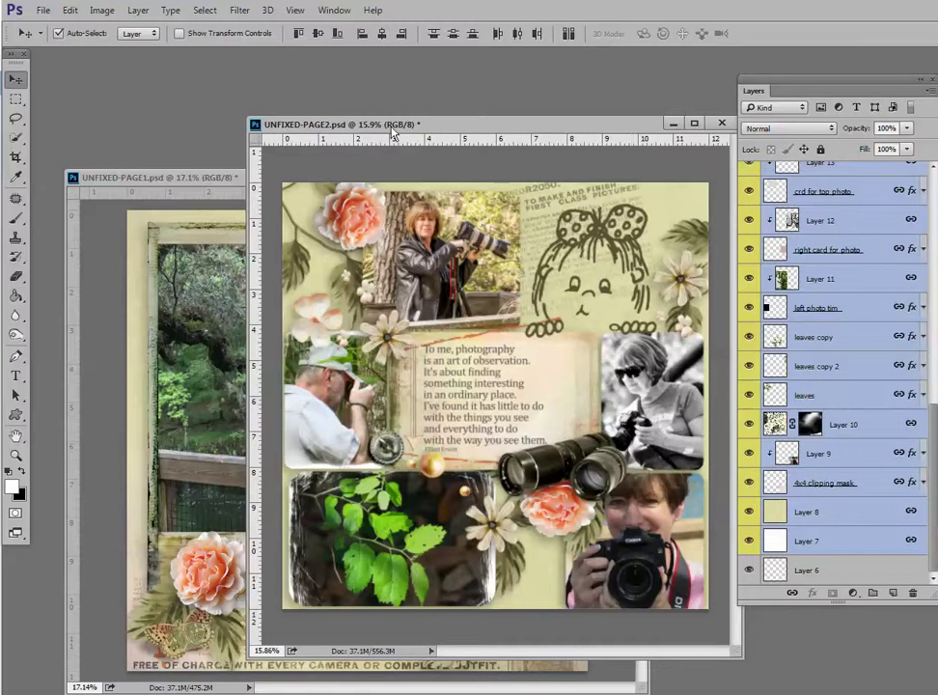
drag(394, 130, 436, 181)
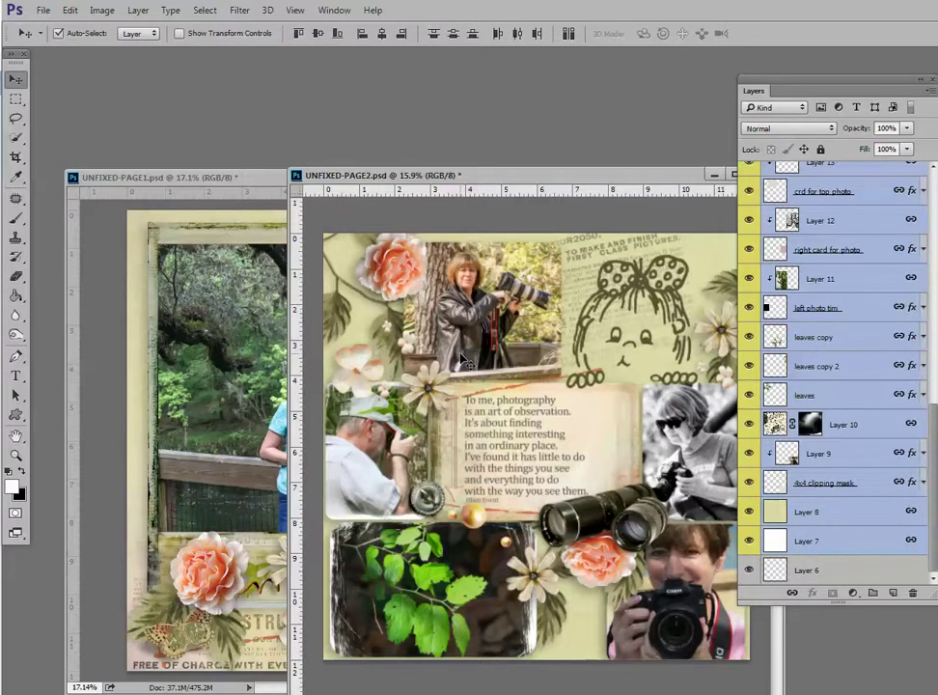
Create a 24 x 12 inch document at 300 pixels/inch with transparent background, based on the 12 in X 12 in preset
click(42, 10)
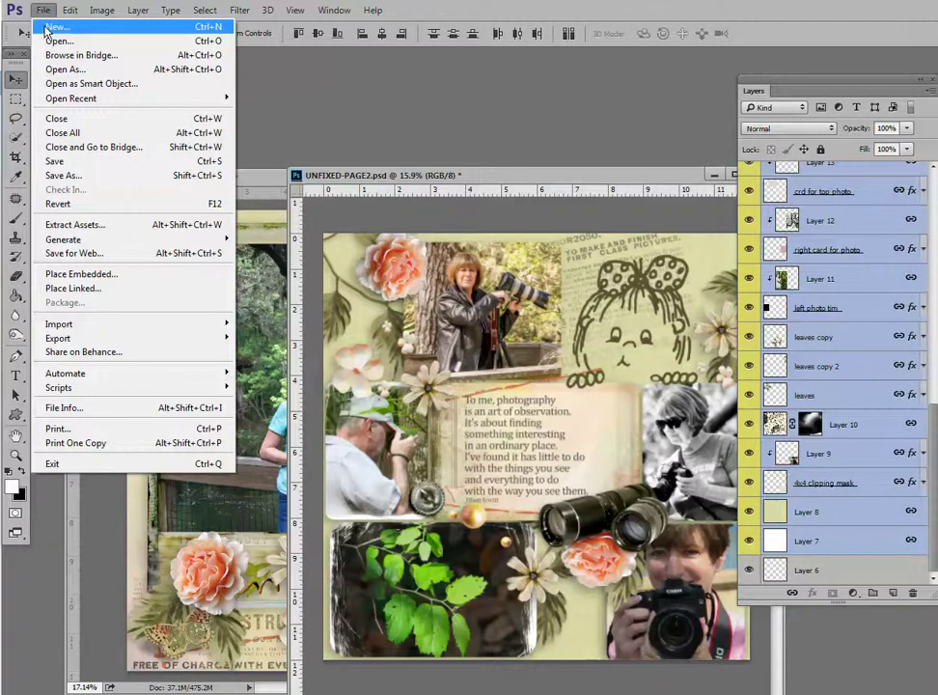
click(56, 27)
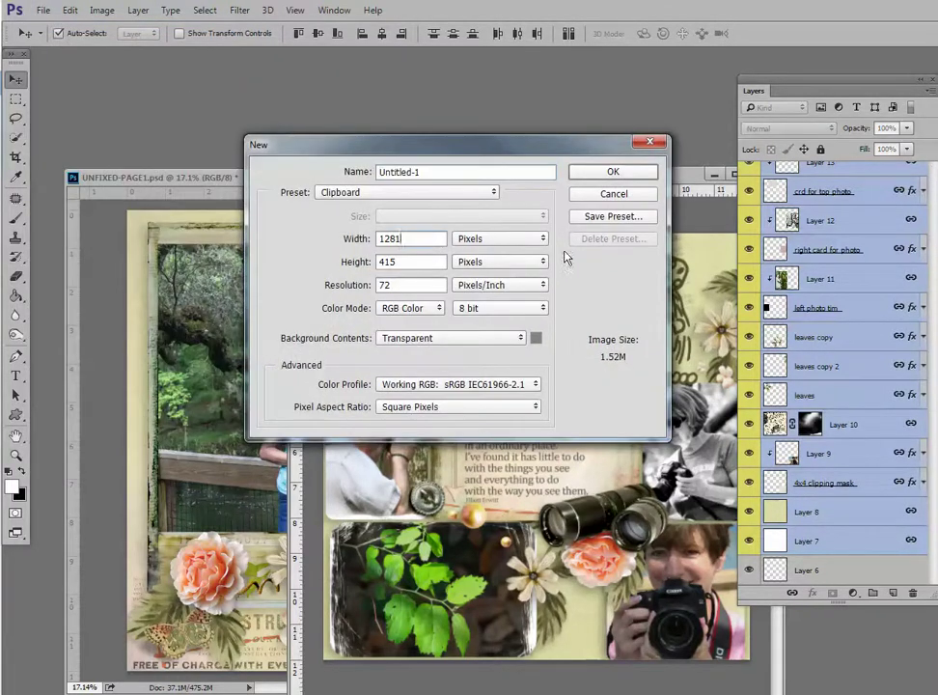
click(430, 193)
click(372, 238)
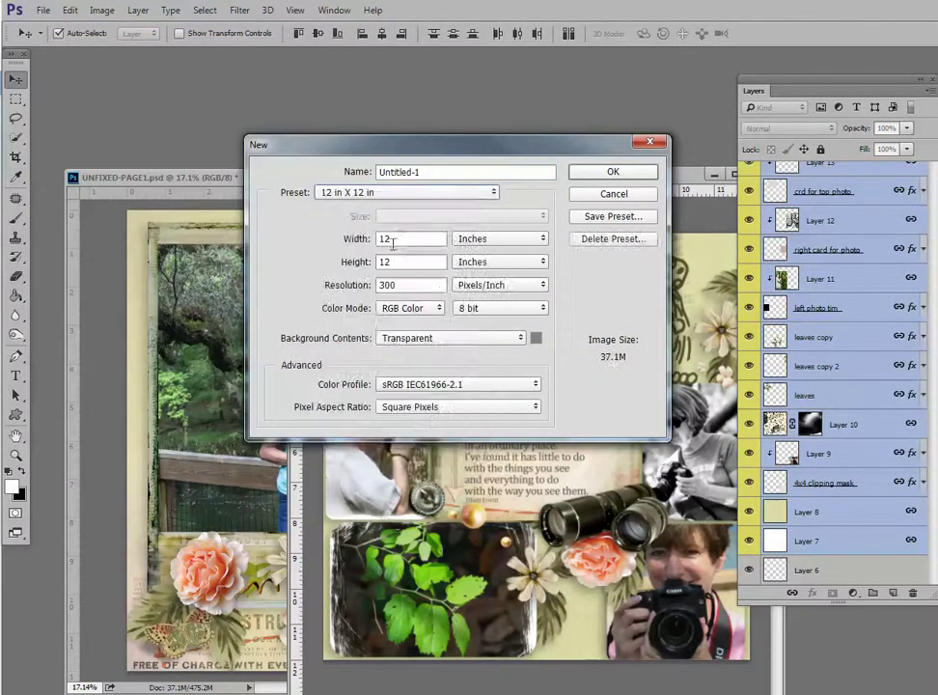
drag(412, 242, 363, 245)
text(24)
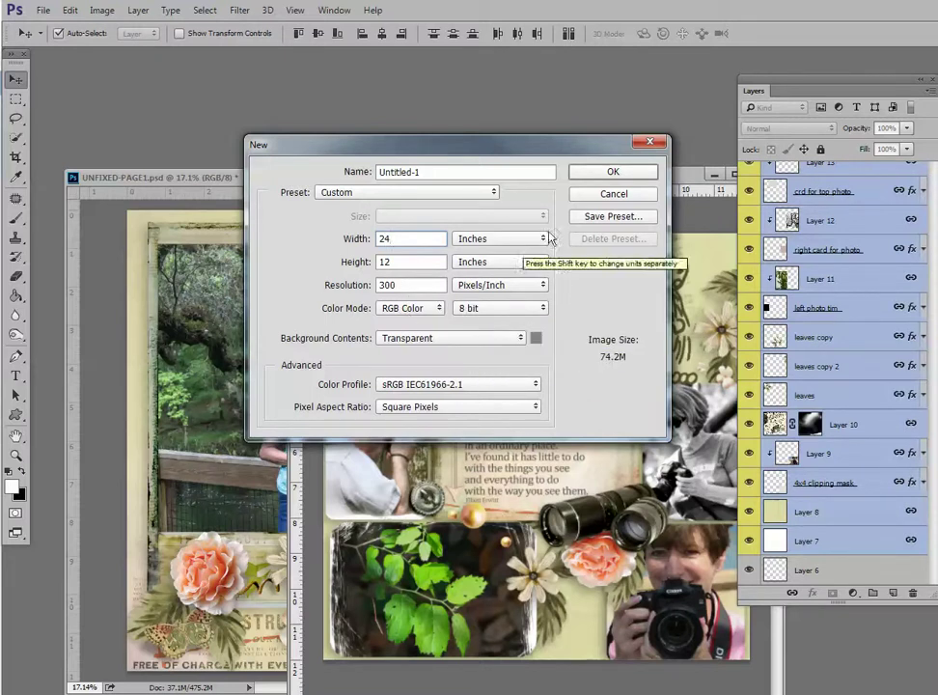
click(612, 171)
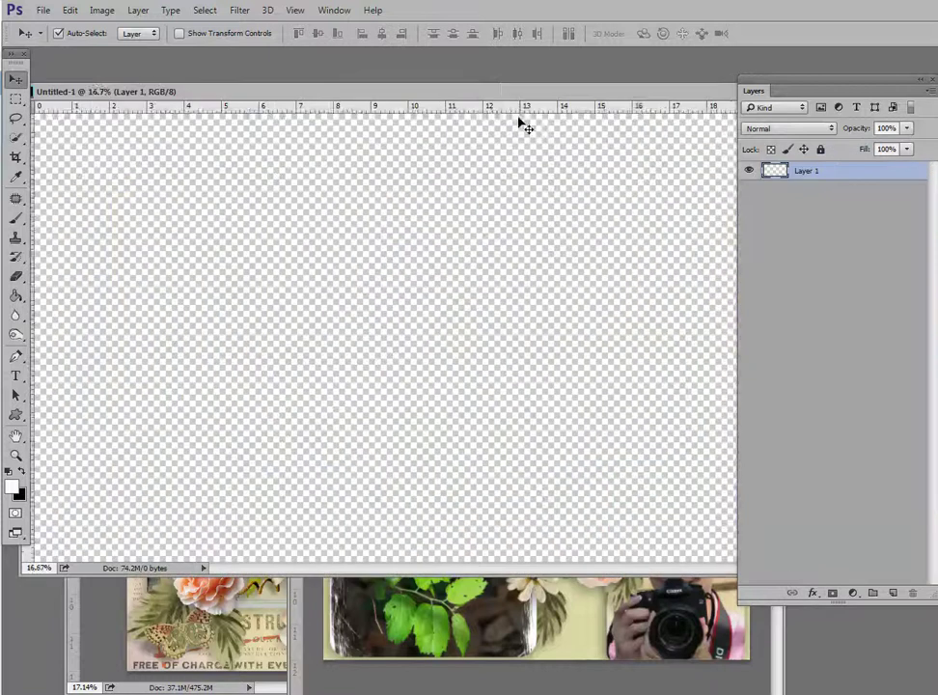
Fit the blank document's full height into a smaller window and bring UNFIXED-PAGE1.psd in front, leaving part of the blank canvas uncovered
scroll(437, 120, down, 2)
drag(123, 97, 163, 97)
drag(60, 83, 188, 197)
drag(422, 203, 319, 107)
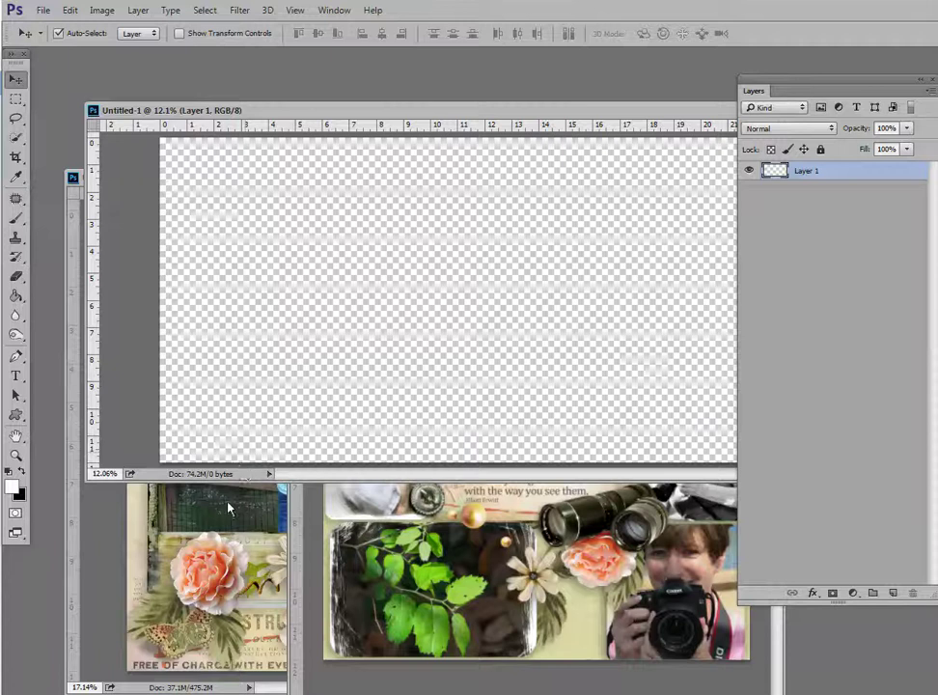
click(184, 521)
drag(450, 183, 465, 231)
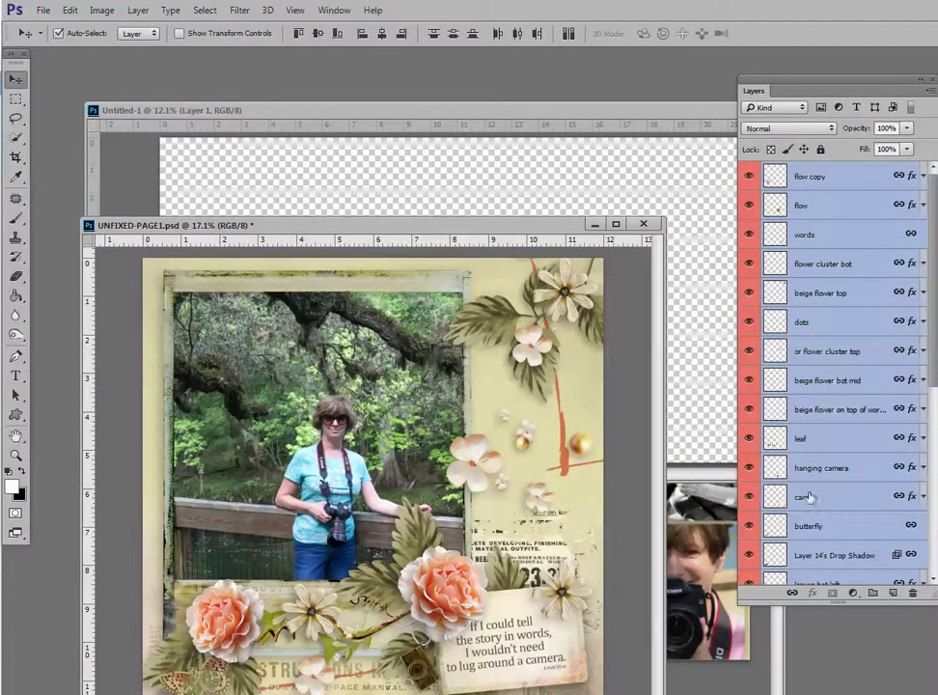
Copy the linked layers of UNFIXED-PAGE1.psd into Untitled-1 and align the page with the canvas's left half
drag(838, 381, 365, 277)
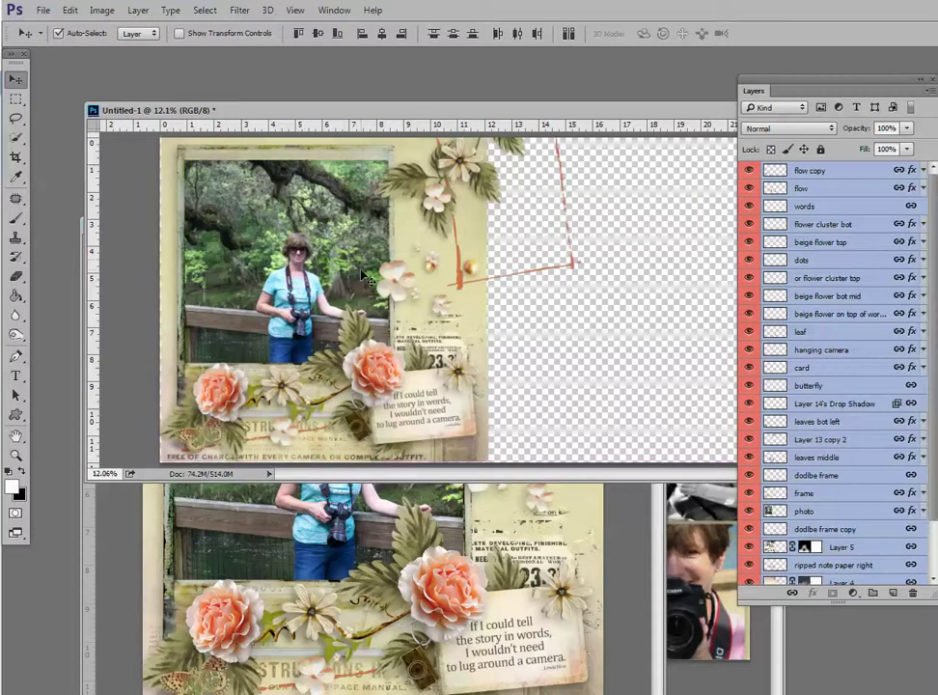
key(shift+Left)
key(shift+Left)
key(shift+Left)
key(shift+Left)
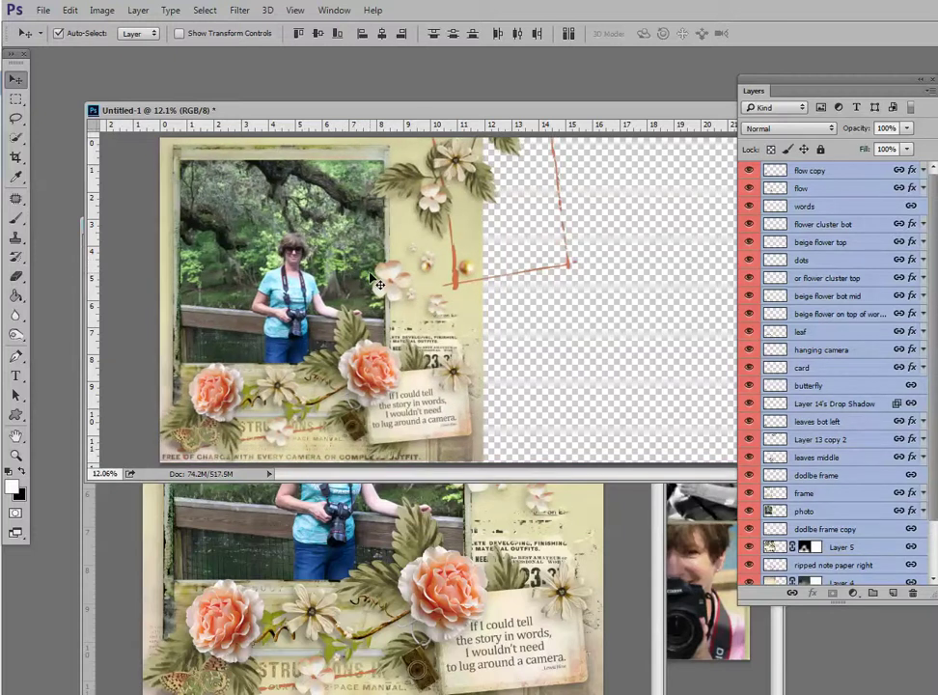
key(shift+Down)
key(shift+Down)
key(shift+Down)
key(shift+Right)
key(shift+Right)
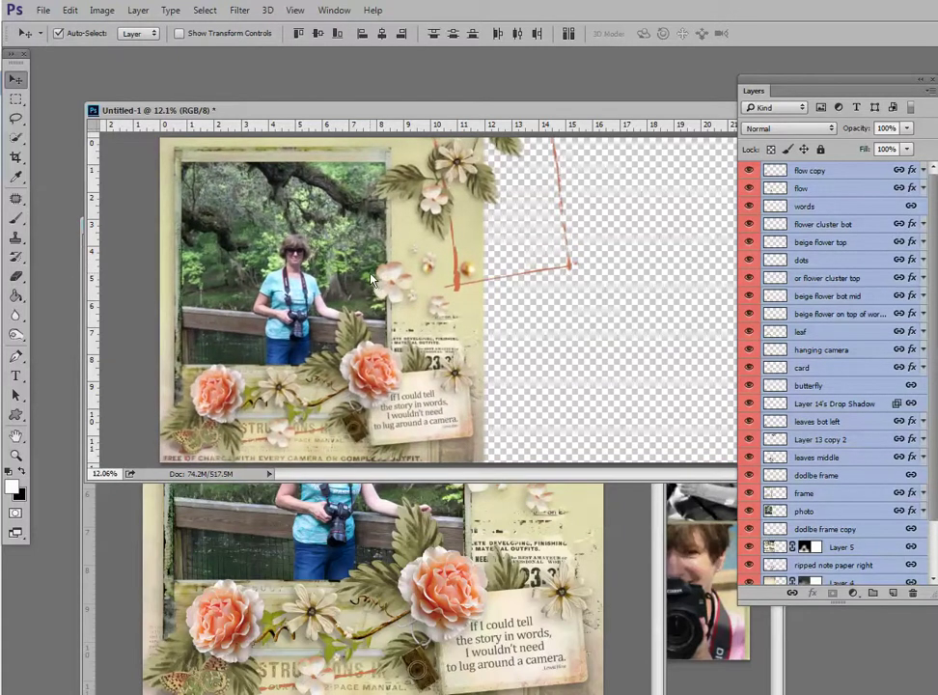
Move the UNFIXED-PAGE1.psd window out of the way and place UNFIXED-PAGE2.psd so part of the empty right half of Untitled-1 is uncovered
click(346, 510)
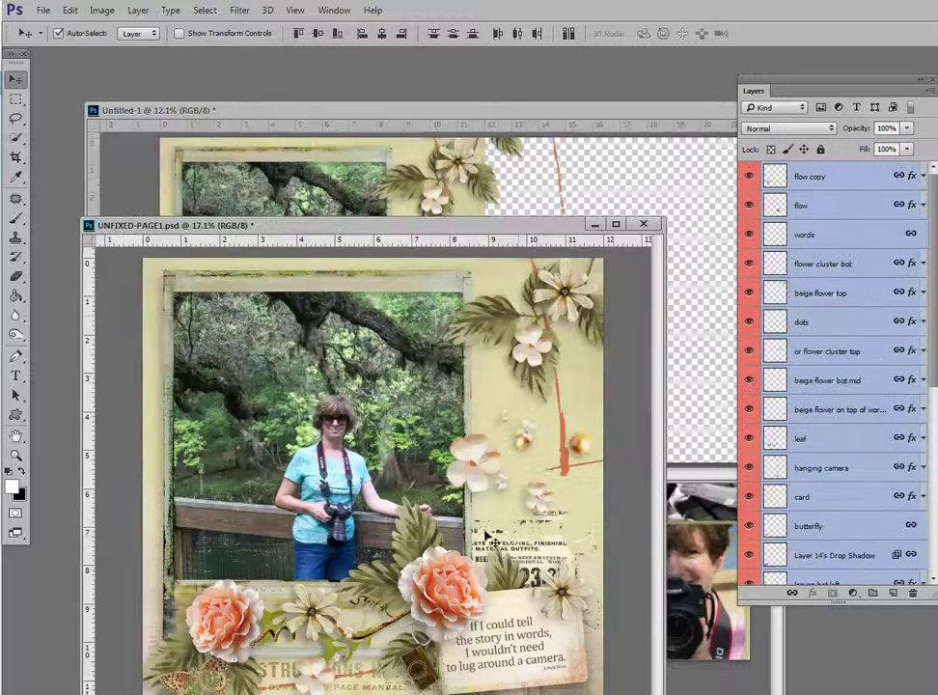
drag(548, 231, 0, 228)
click(452, 563)
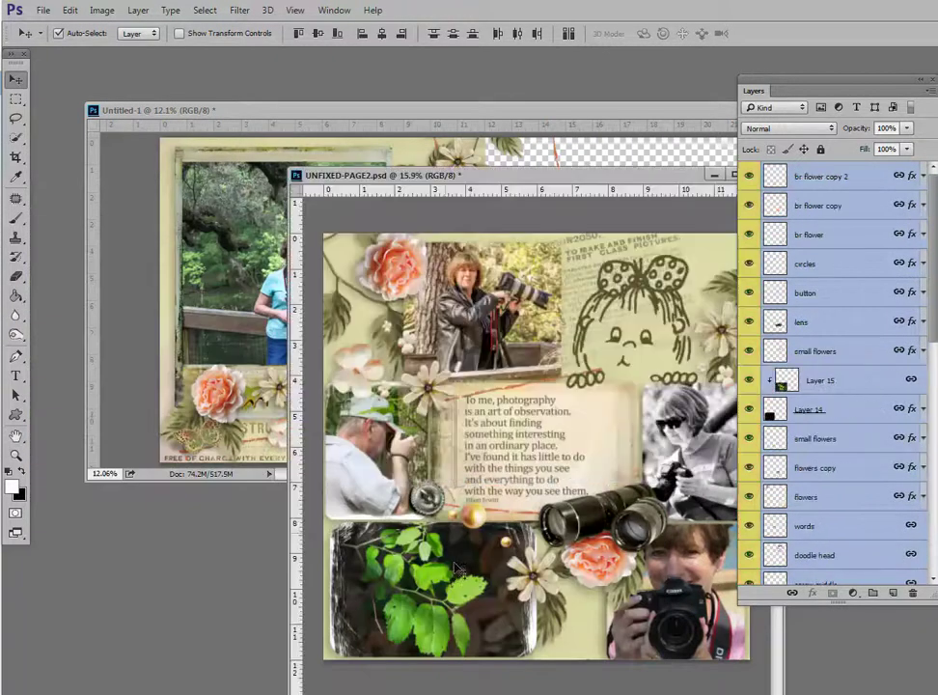
drag(473, 174, 399, 180)
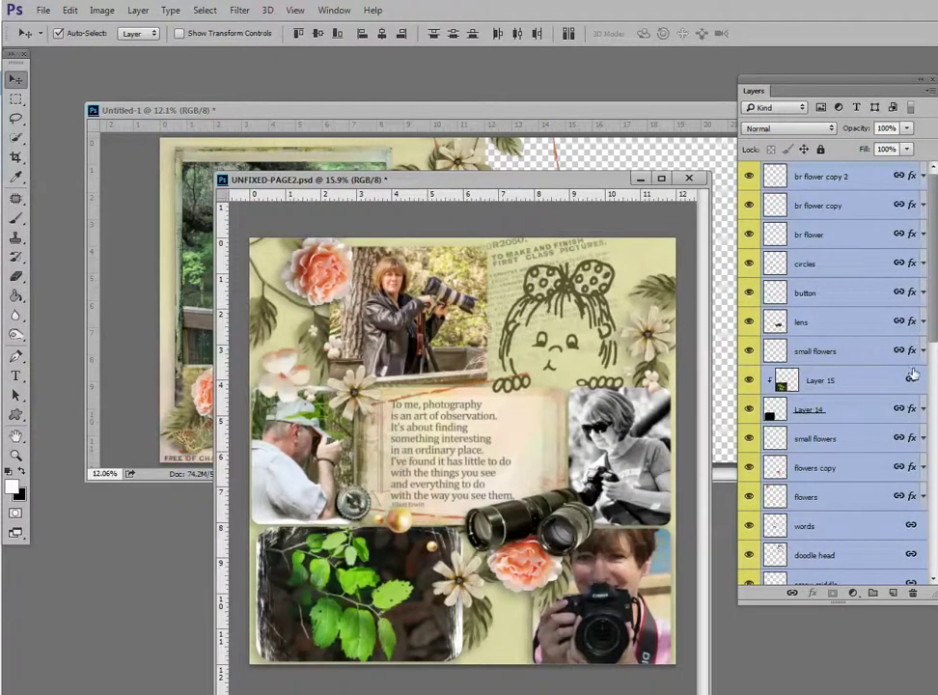
drag(601, 183, 562, 258)
Copy the linked layers of UNFIXED-PAGE2.psd into Untitled-1, clear its window away, and align the page with the canvas's right half
drag(814, 206, 606, 311)
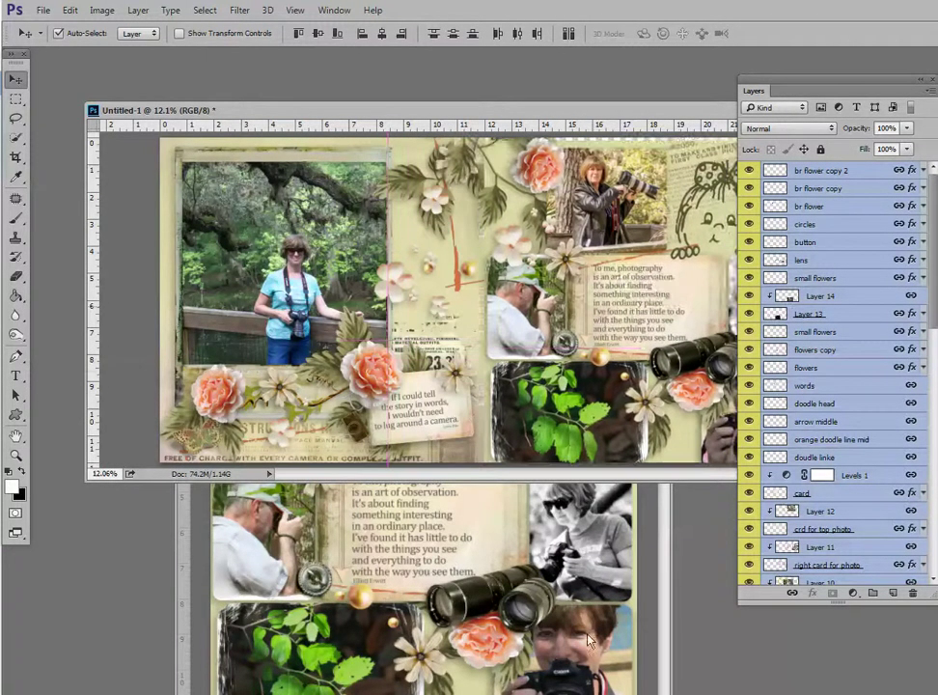
key(ctrl+Tab)
drag(546, 262, 0, 193)
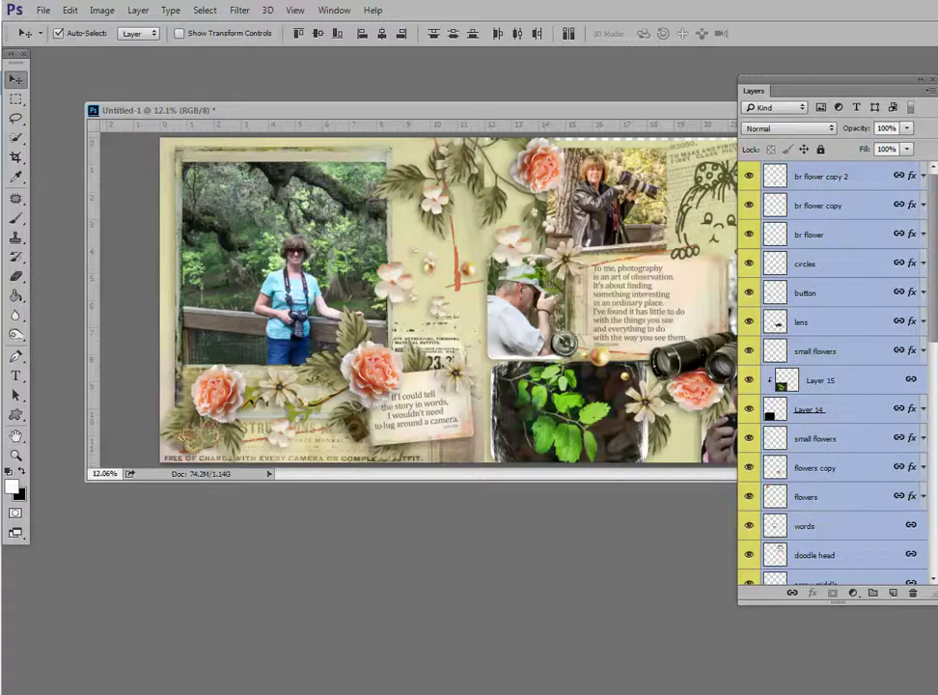
drag(519, 117, 483, 153)
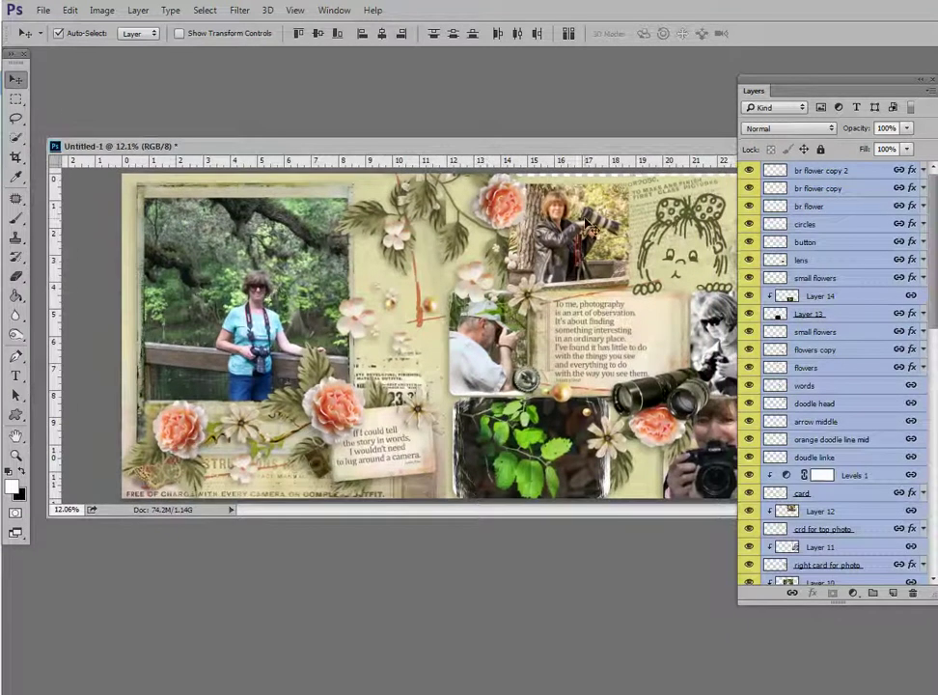
drag(586, 224, 595, 225)
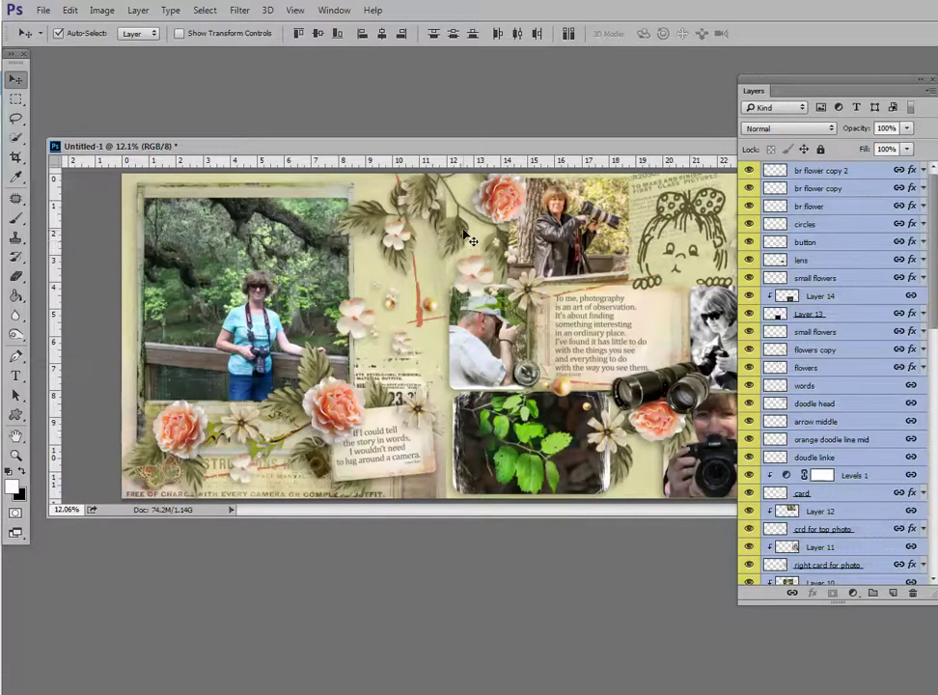
Unlink all the copied layers in Untitled-1, from Layer 2 up to br flower copy 2
scroll(459, 200, up, 2)
scroll(462, 203, up, 1)
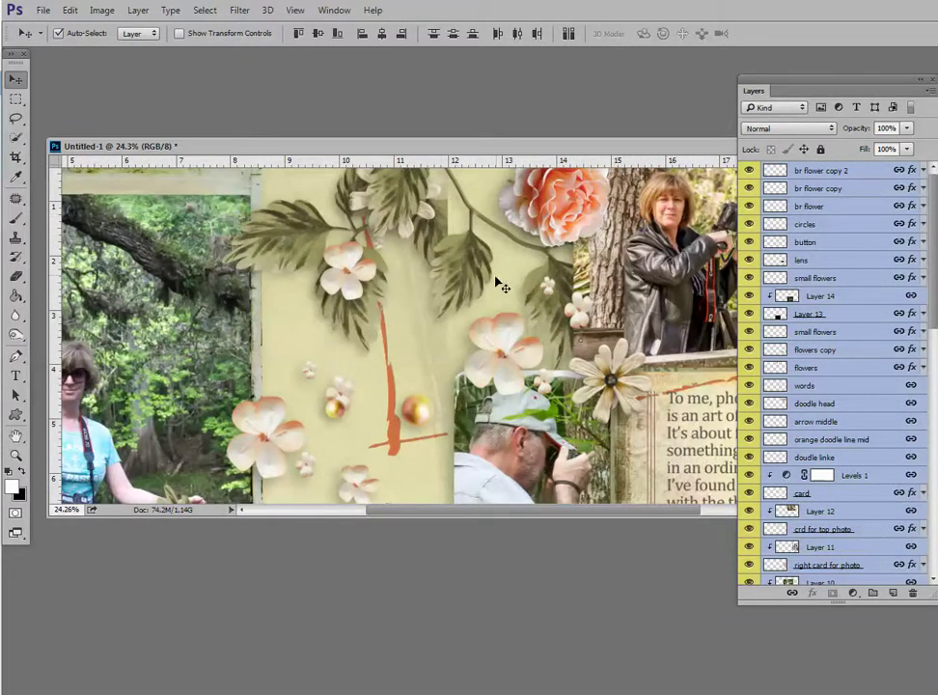
scroll(495, 270, down, 2)
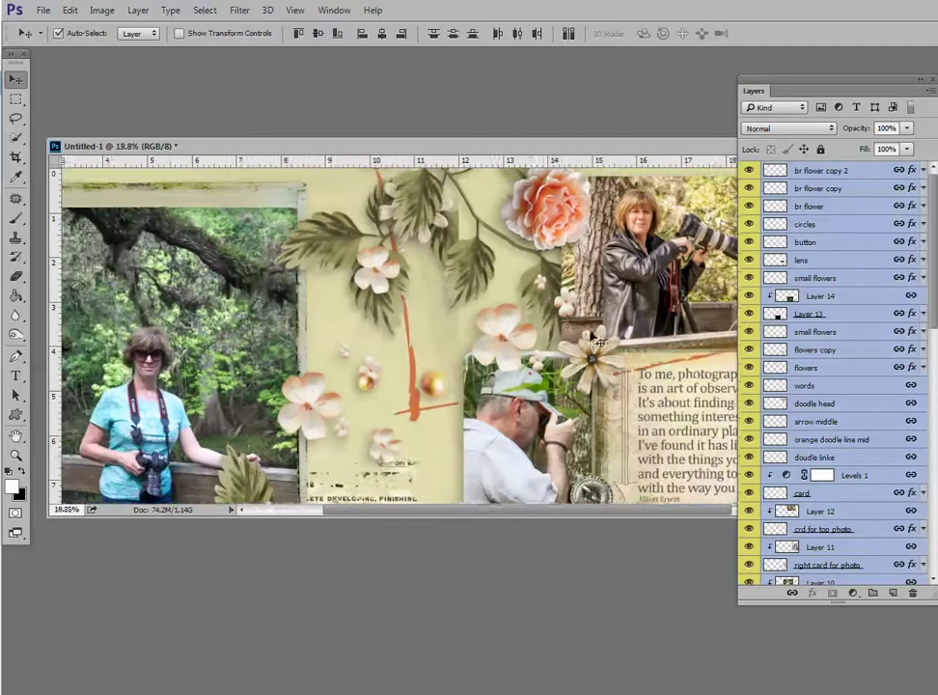
scroll(925, 421, down, 5)
scroll(925, 421, down, 5)
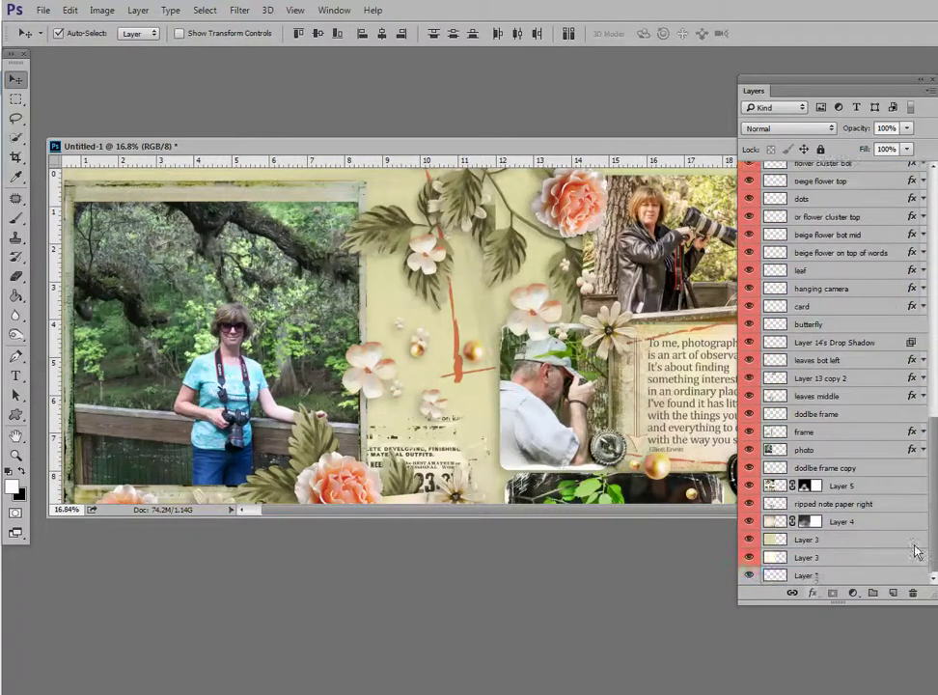
click(847, 557)
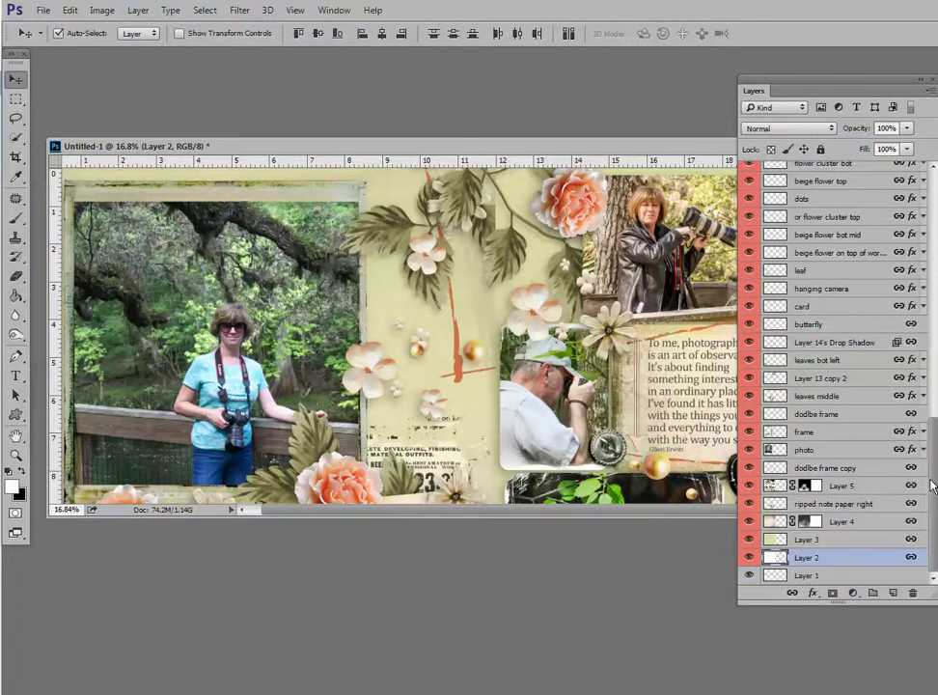
scroll(925, 463, up, 10)
shift+click(837, 173)
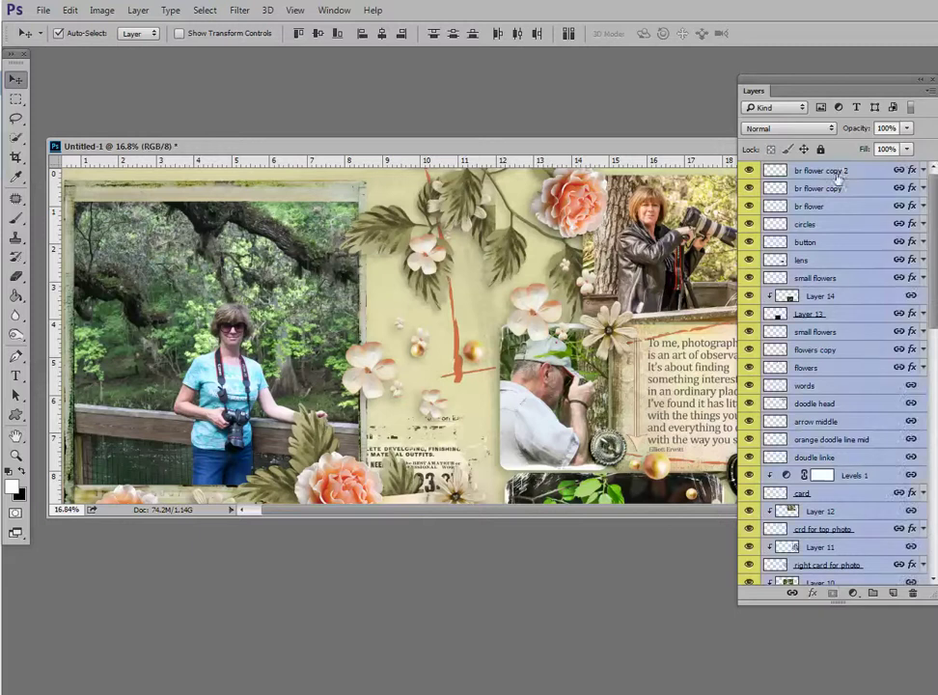
click(793, 594)
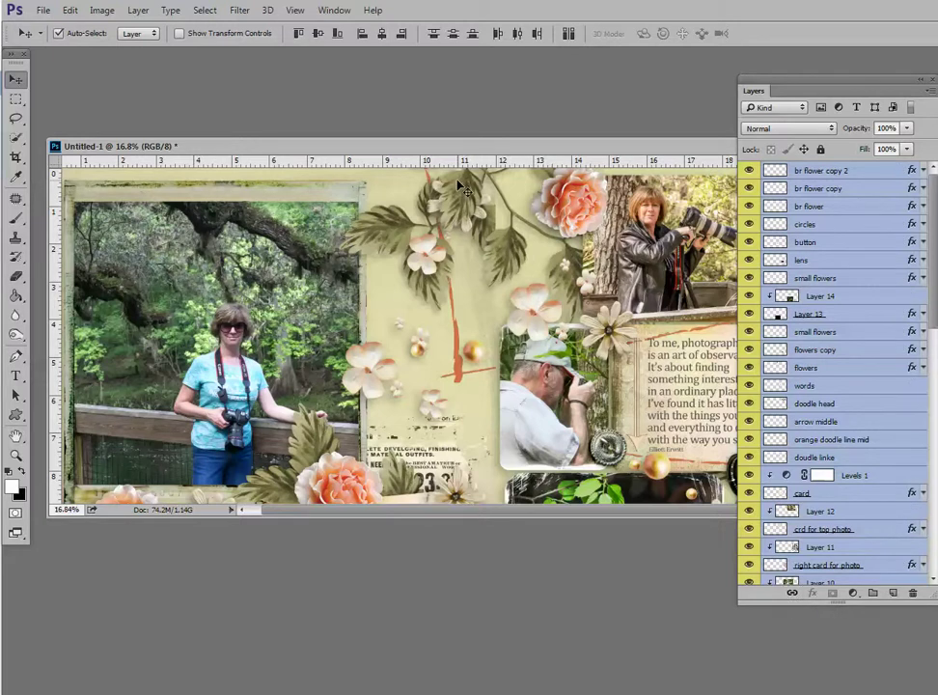
Give page 1's leaf layer at the top of the page seam, Layer 13 copy 2, an orange colour label
drag(459, 145, 460, 104)
scroll(423, 189, up, 1)
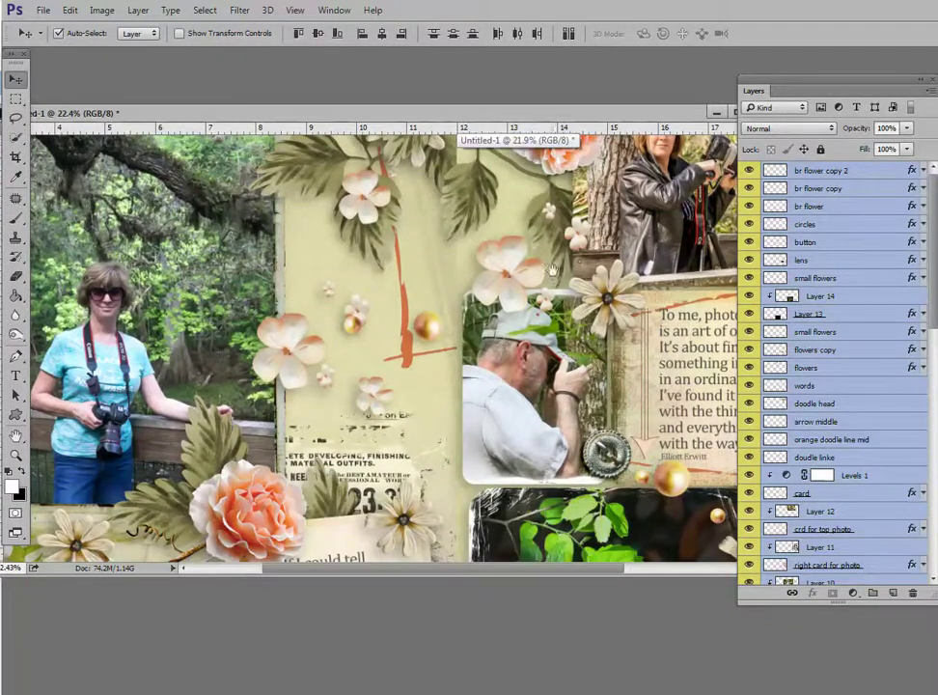
drag(557, 292, 546, 326)
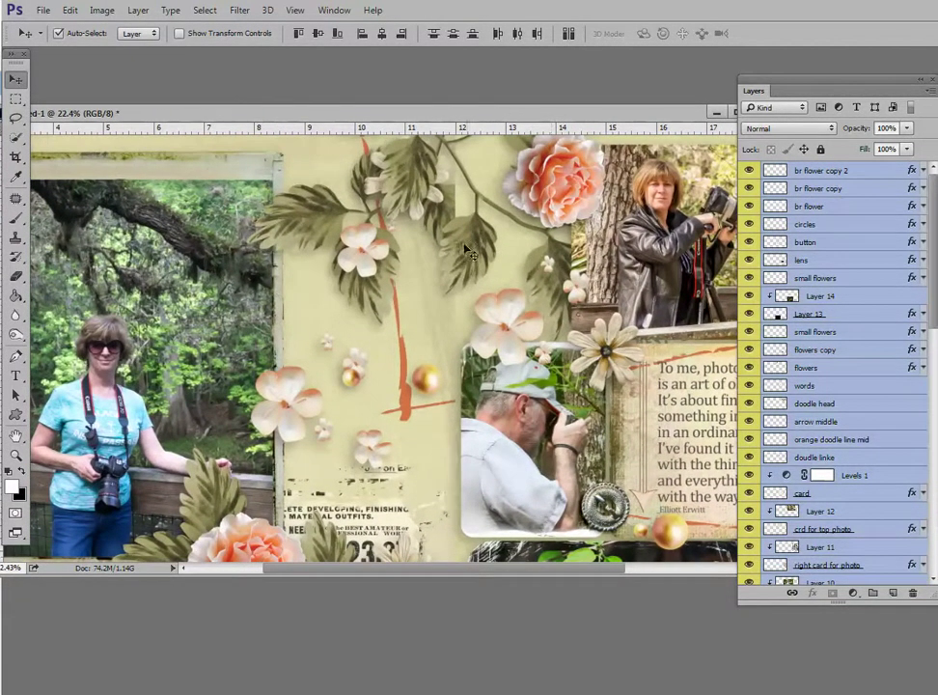
click(859, 315)
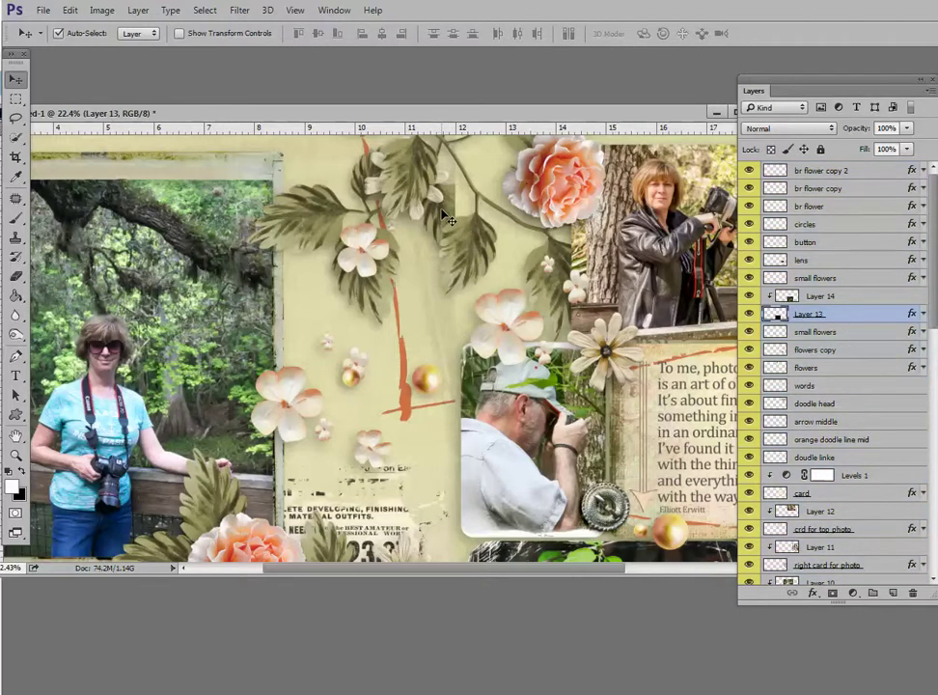
key(ctrl+j)
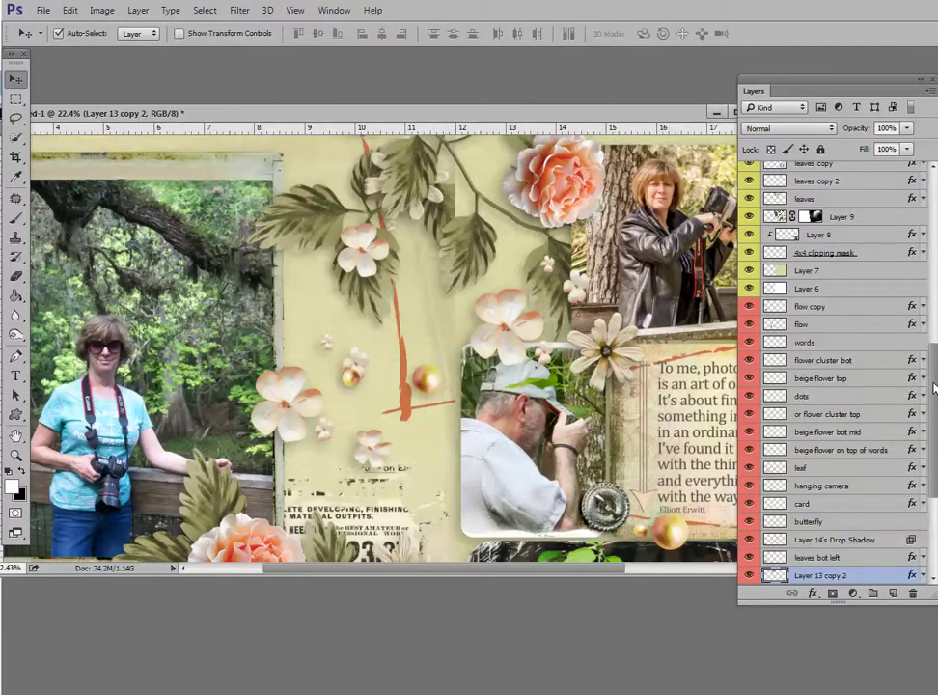
scroll(934, 388, down, 5)
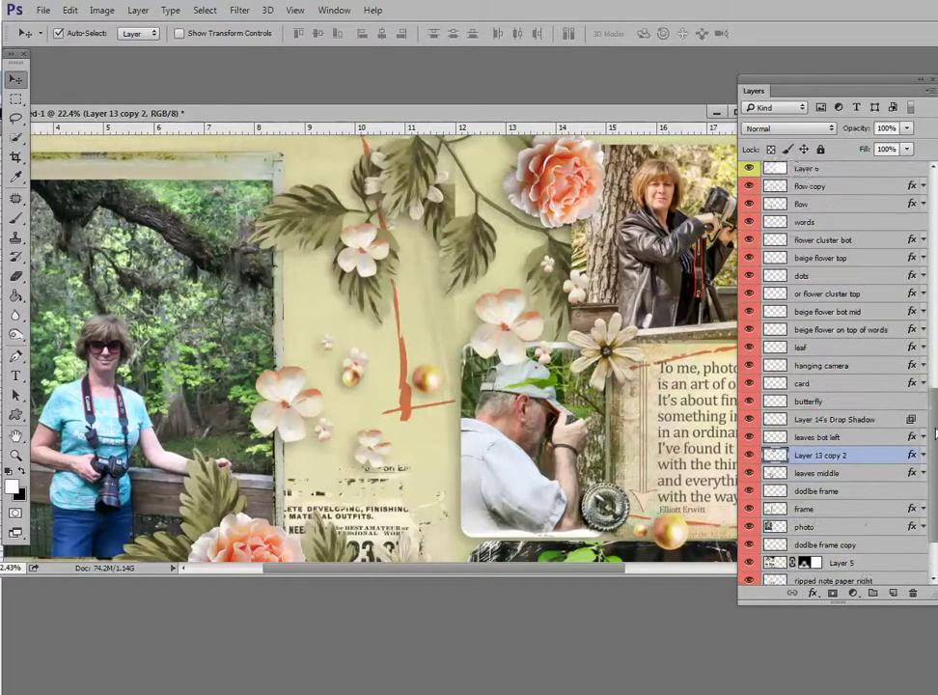
right_click(866, 446)
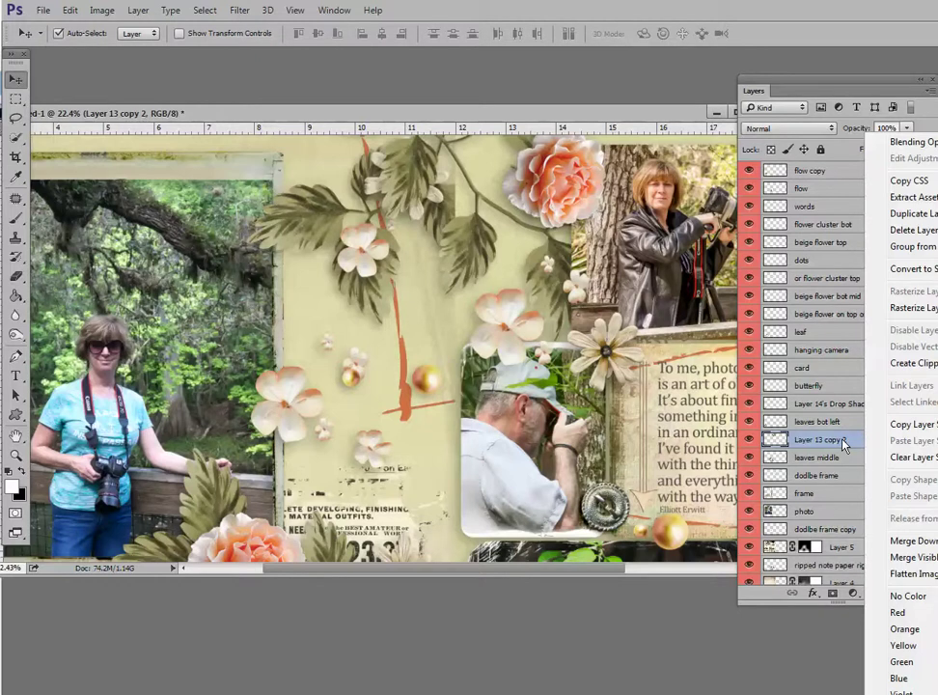
click(906, 633)
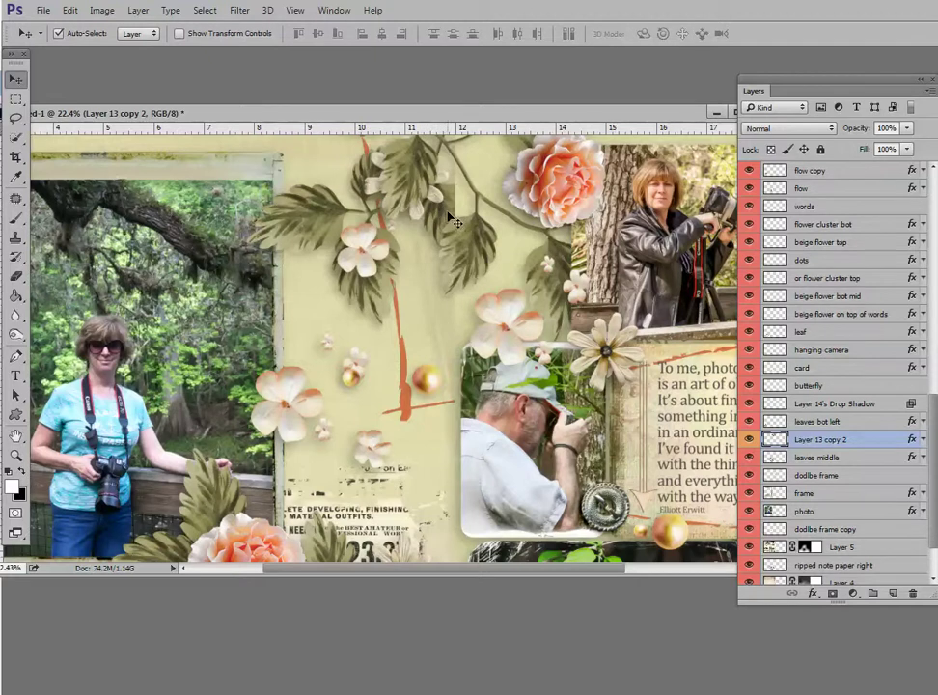
Give page 2's leaves layer at the page seam a blue colour label
click(467, 244)
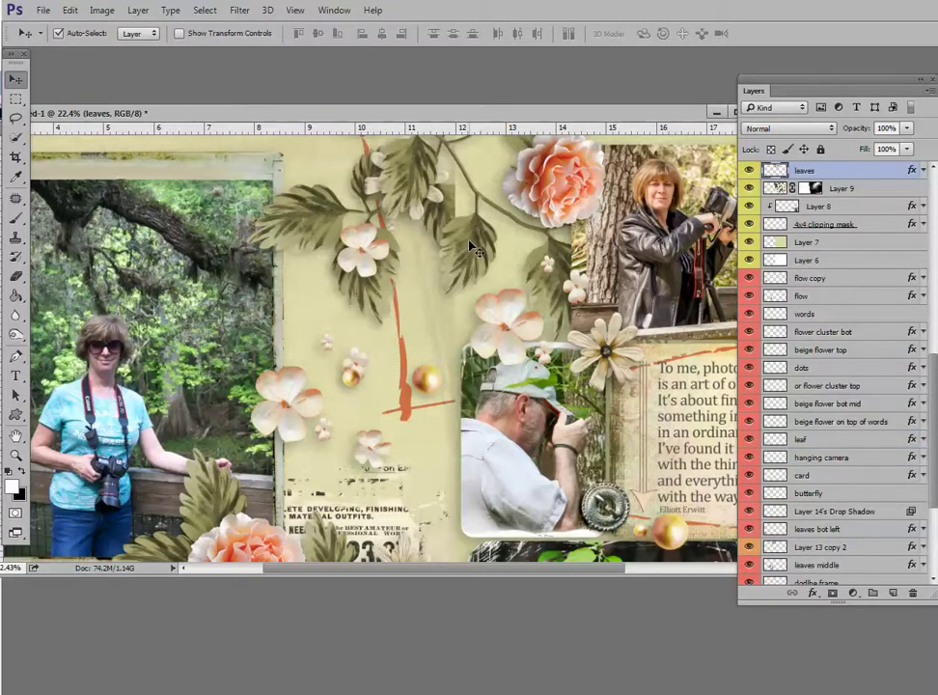
right_click(838, 172)
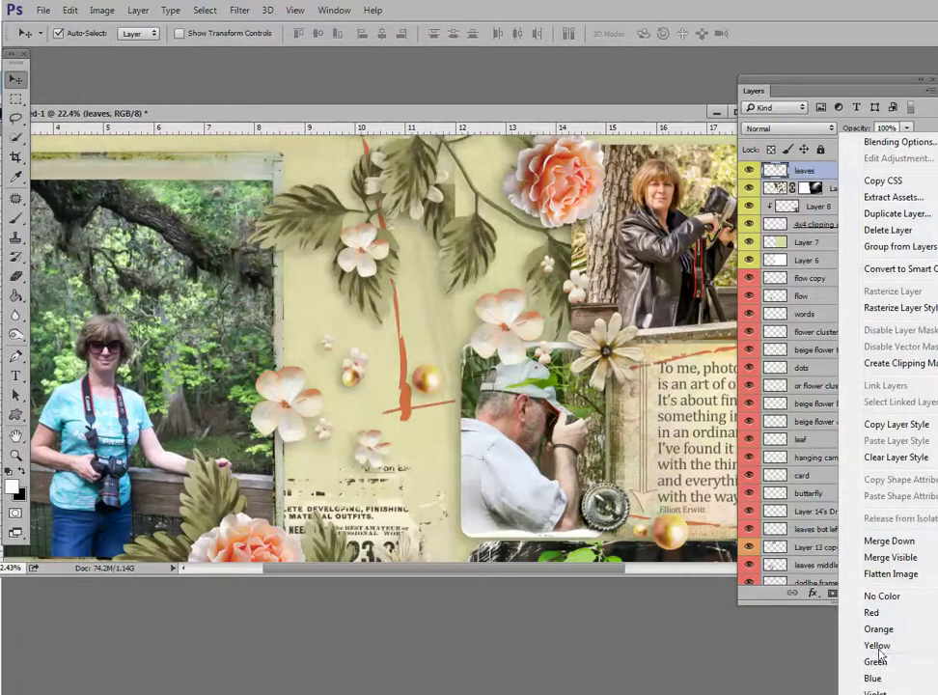
click(872, 680)
Move Layer 13 copy 2 directly above the blue-labelled leaves layer in the layer order
click(444, 221)
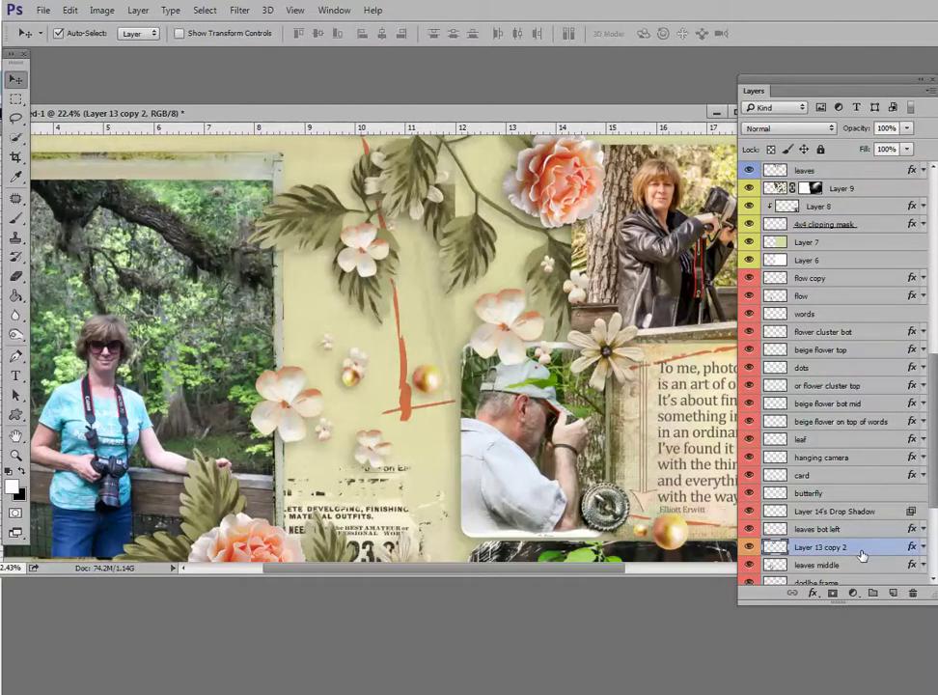
drag(862, 554, 830, 170)
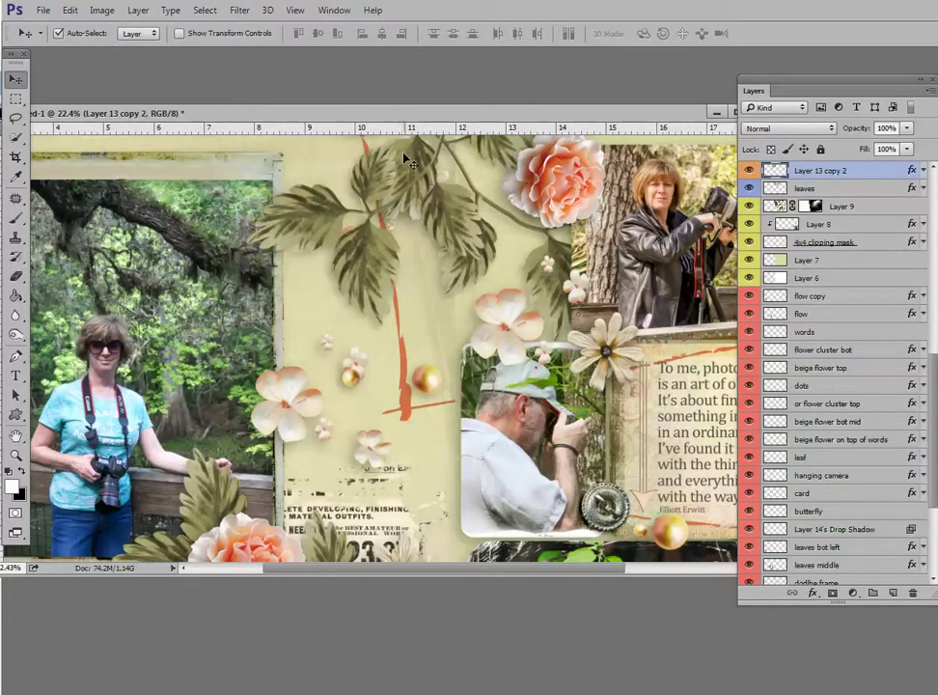
drag(405, 159, 409, 150)
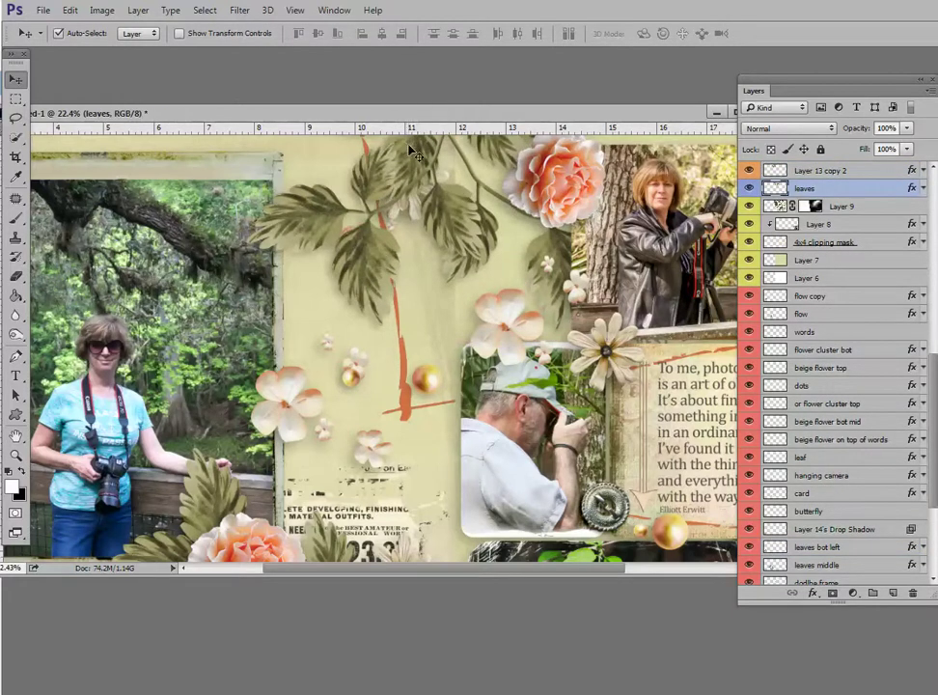
key(alt+bracketleft)
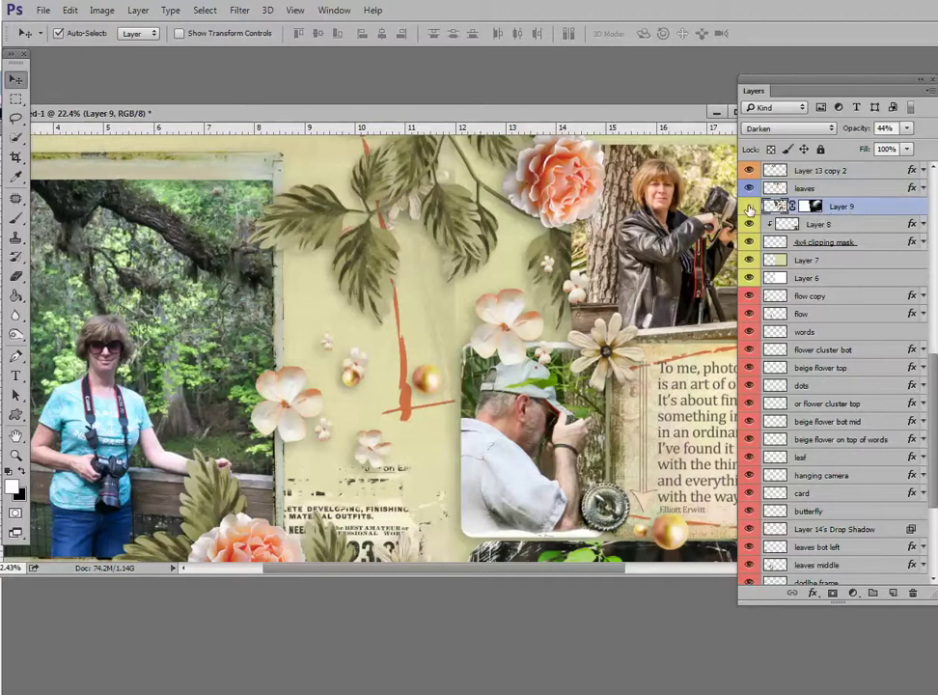
Move the beige flower top layer directly above Layer 13 copy 2 so the flower sits over both sets of leaves
click(451, 185)
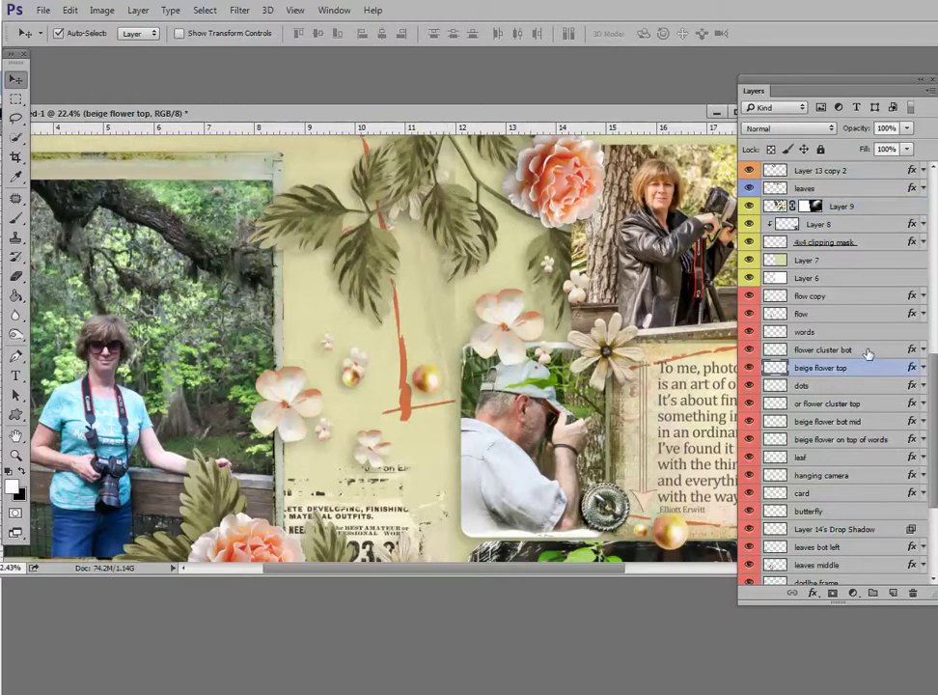
drag(856, 371, 848, 190)
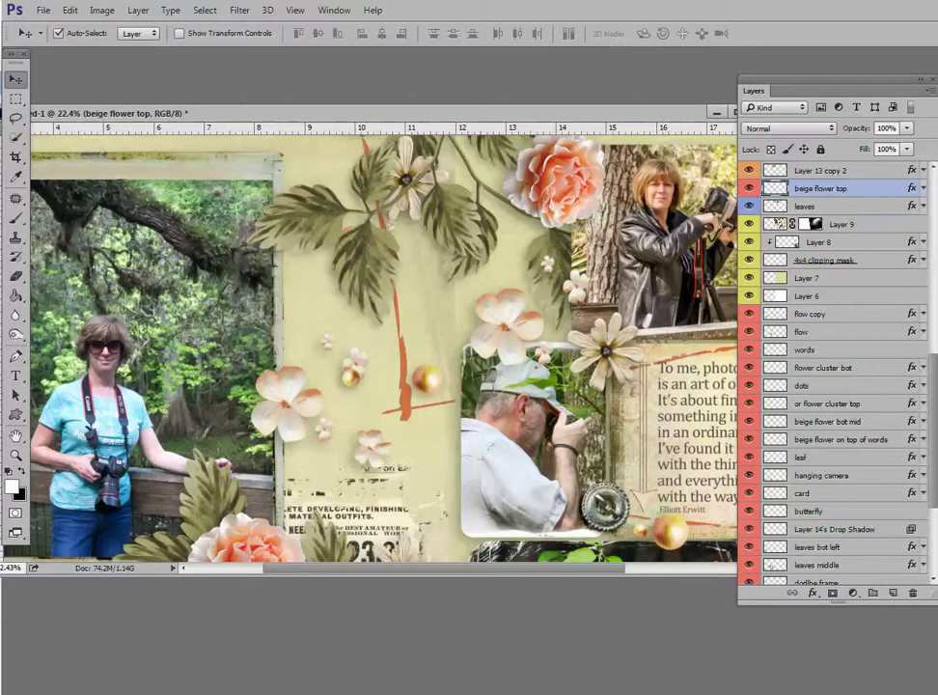
scroll(932, 374, up, 2)
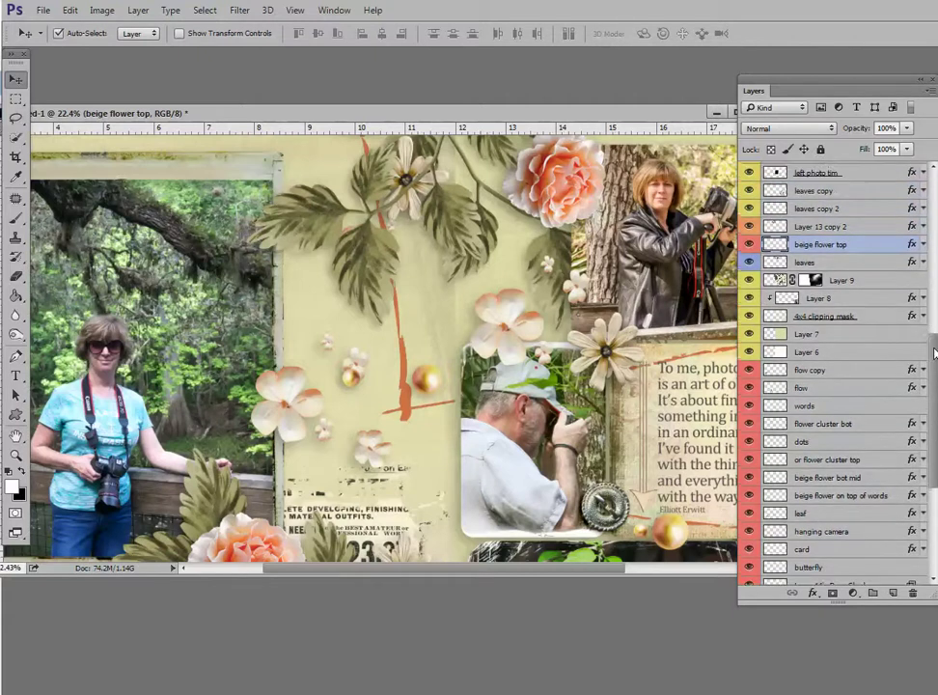
click(401, 203)
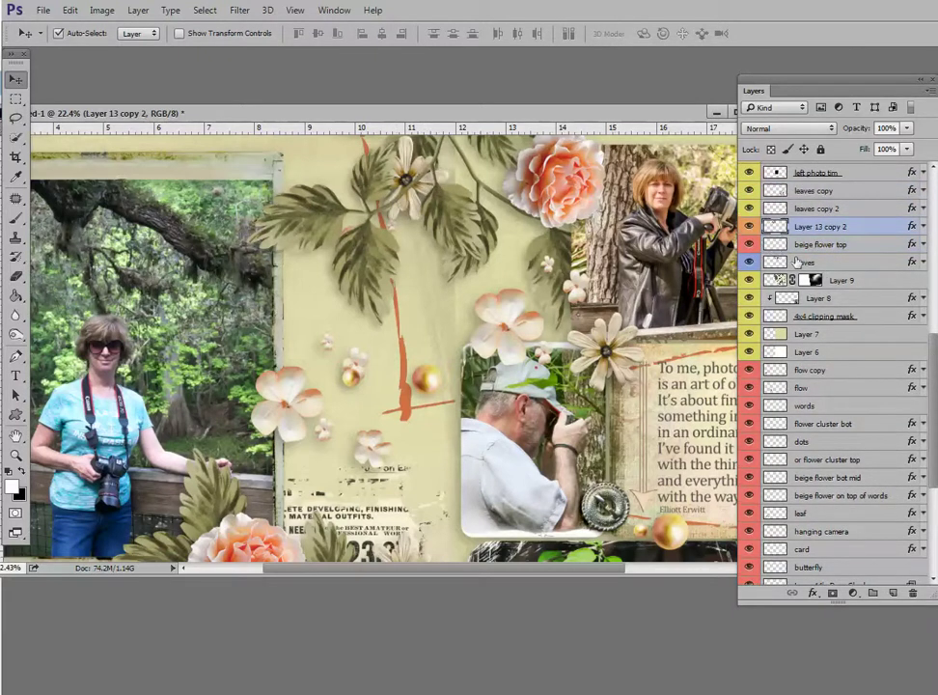
click(821, 244)
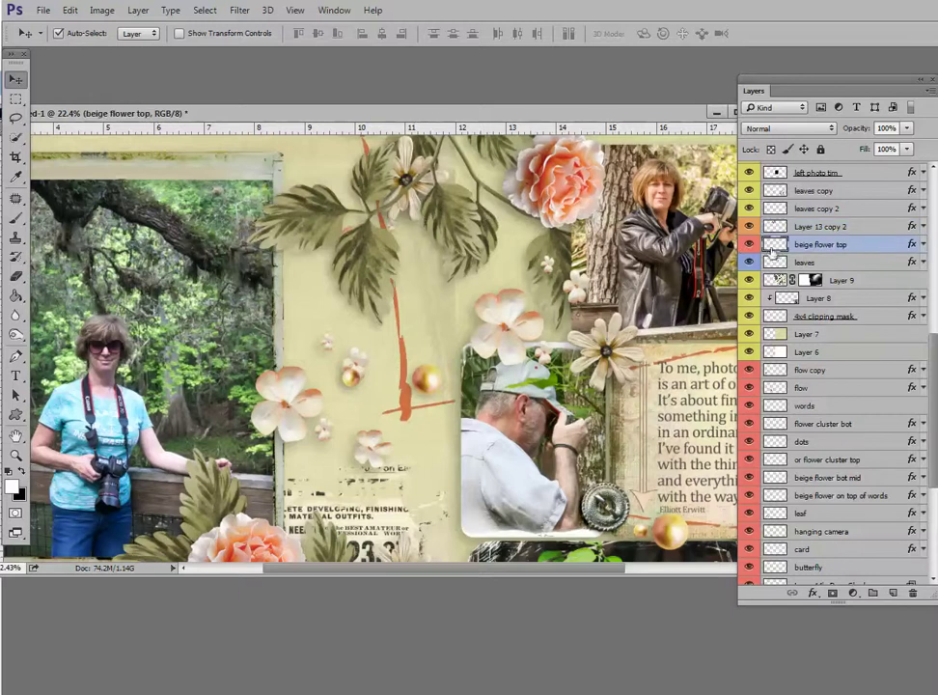
drag(791, 244, 816, 222)
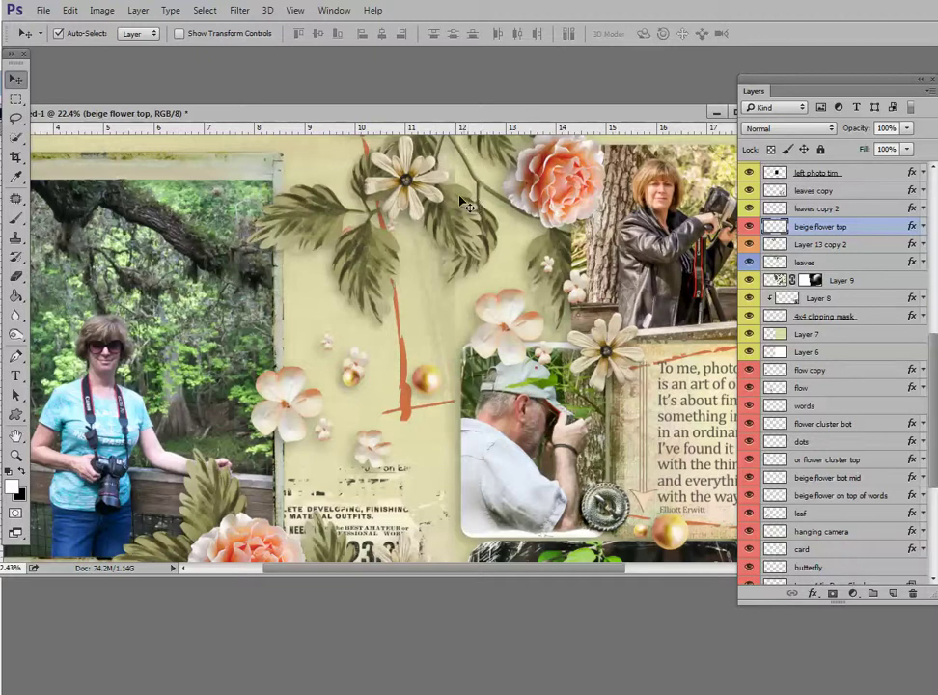
Examine how the beige flower and both sets of leaves overlap across the page seam, close up and in the full spread
alt+scroll(455, 185, up, 2)
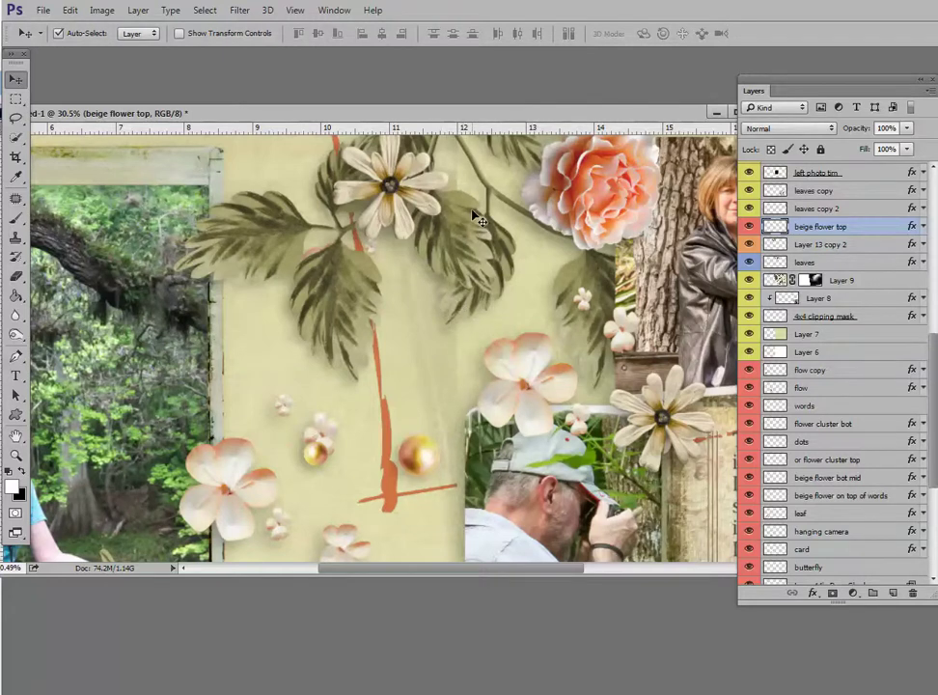
scroll(479, 214, down, 3)
scroll(466, 147, up, 2)
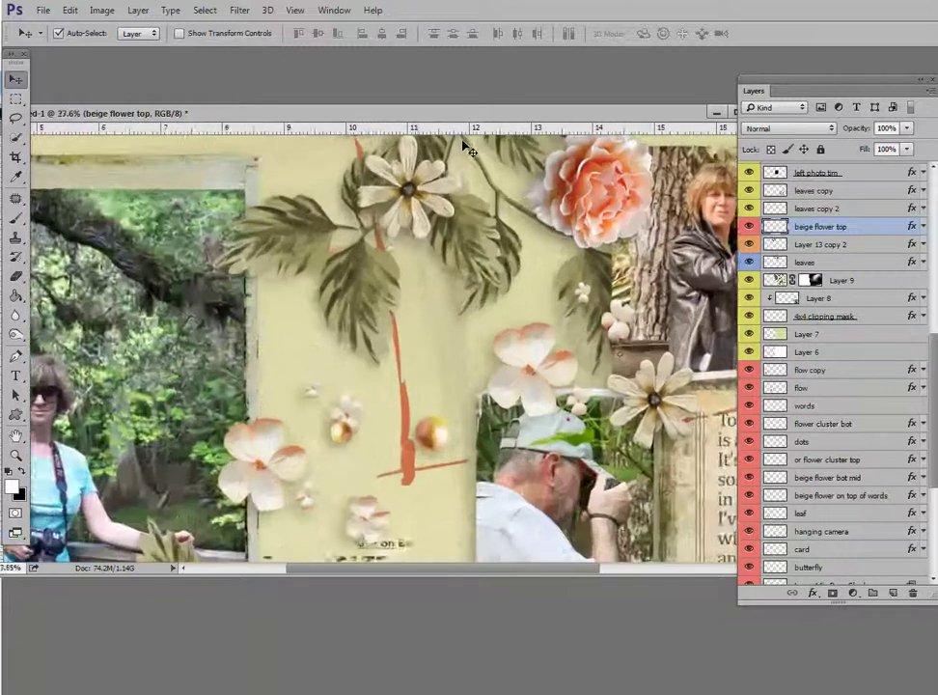
scroll(466, 148, up, 2)
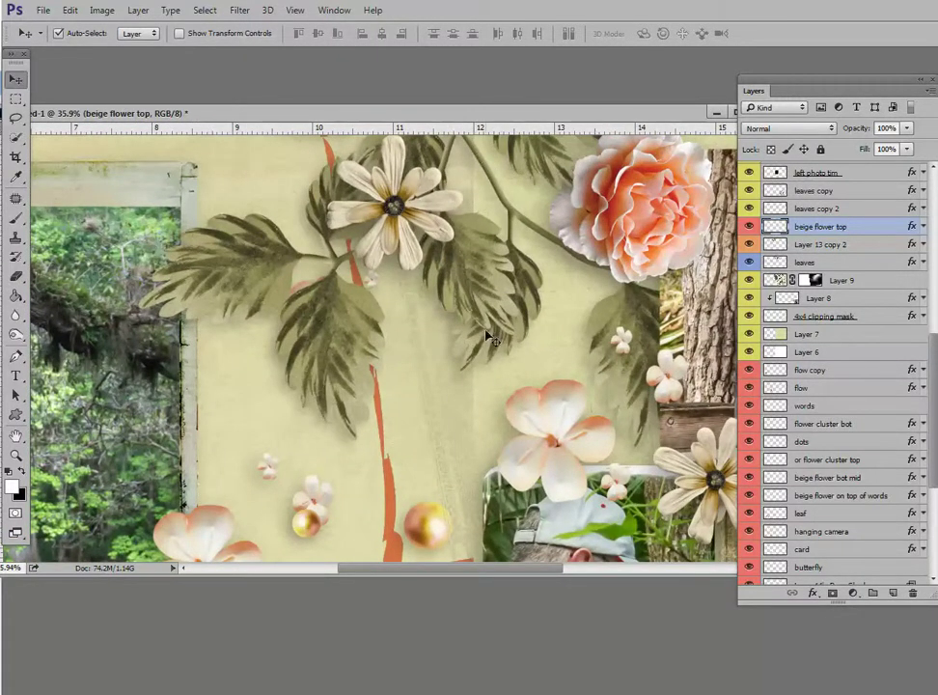
scroll(487, 335, down, 4)
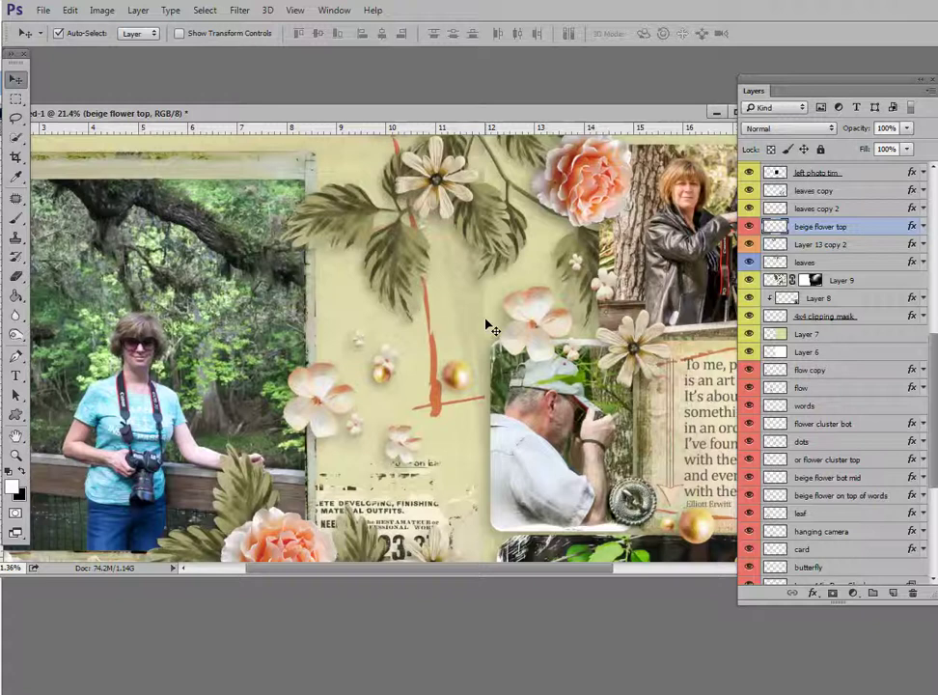
scroll(488, 329, down, 3)
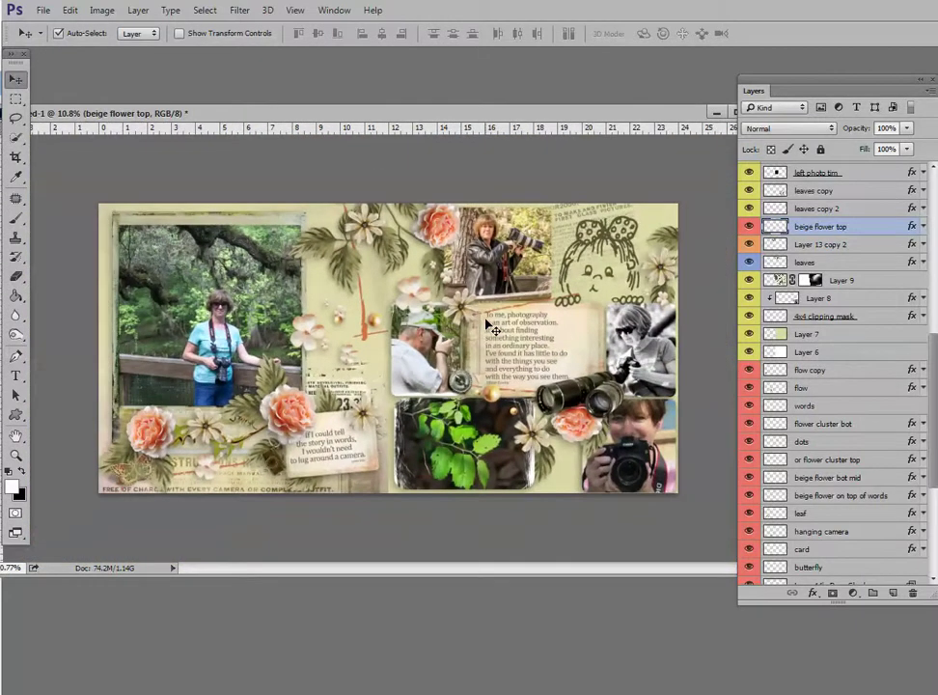
click(43, 10)
click(56, 29)
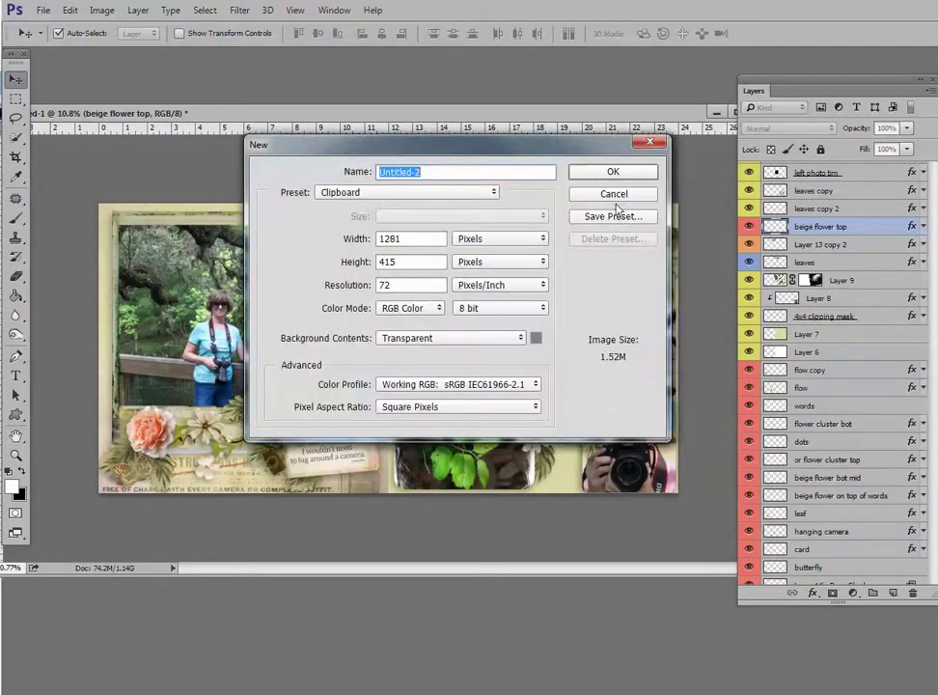
click(614, 193)
click(42, 10)
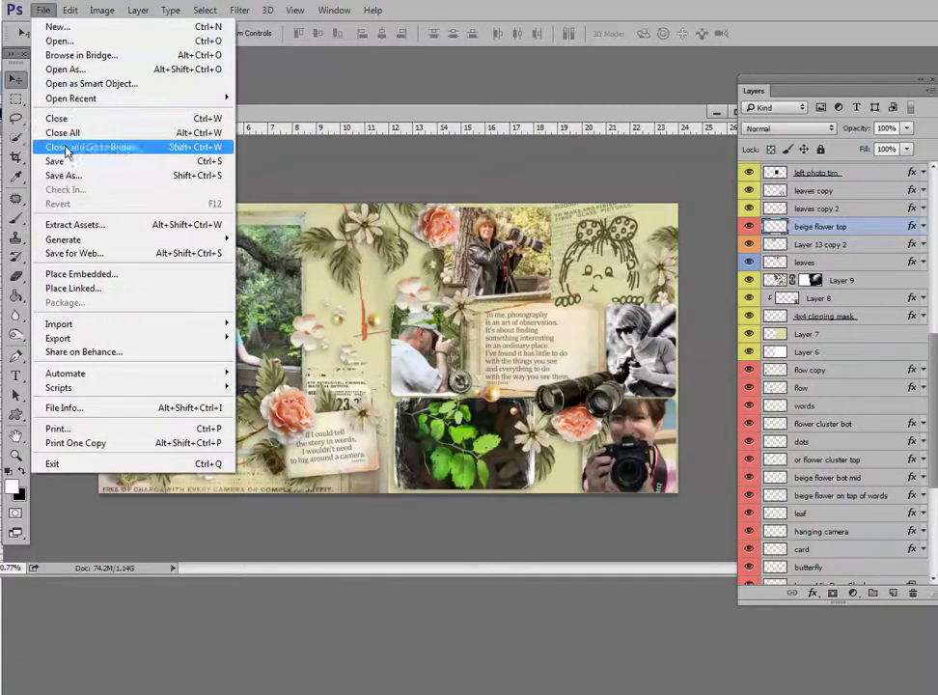
click(412, 114)
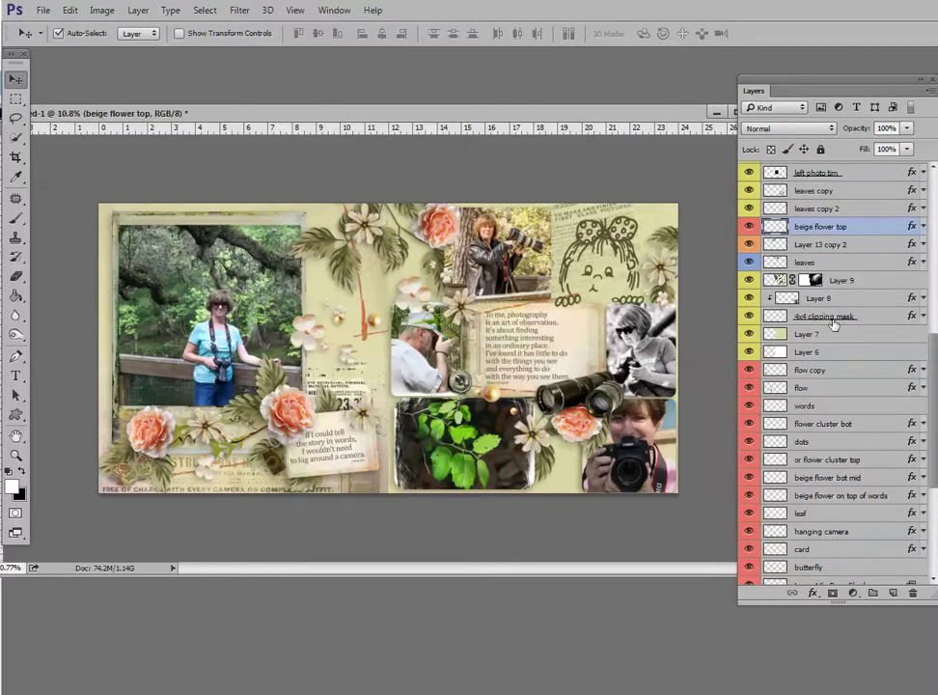
right_click(514, 118)
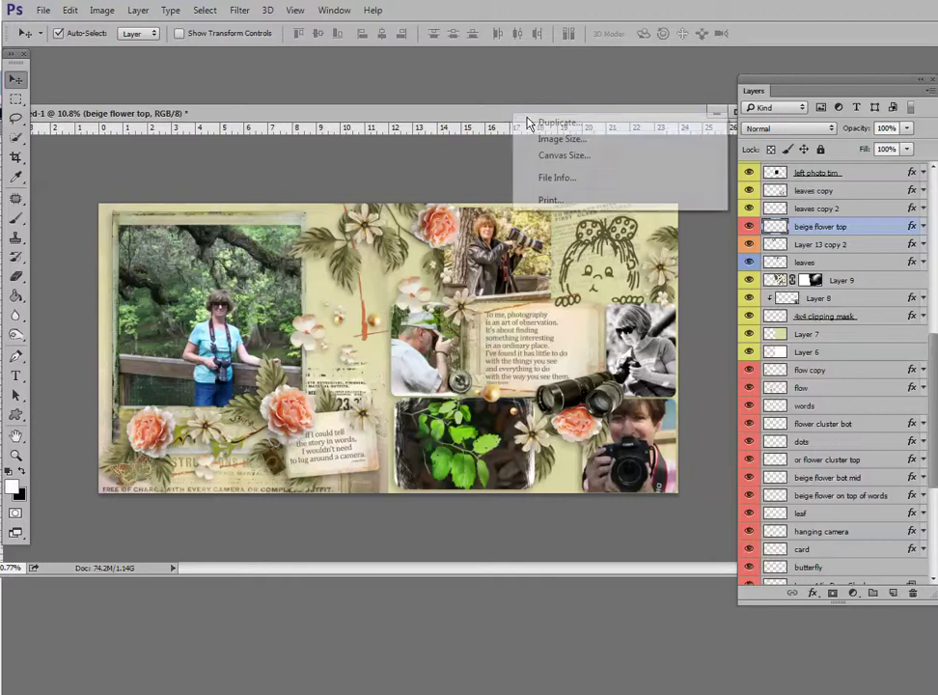
click(538, 121)
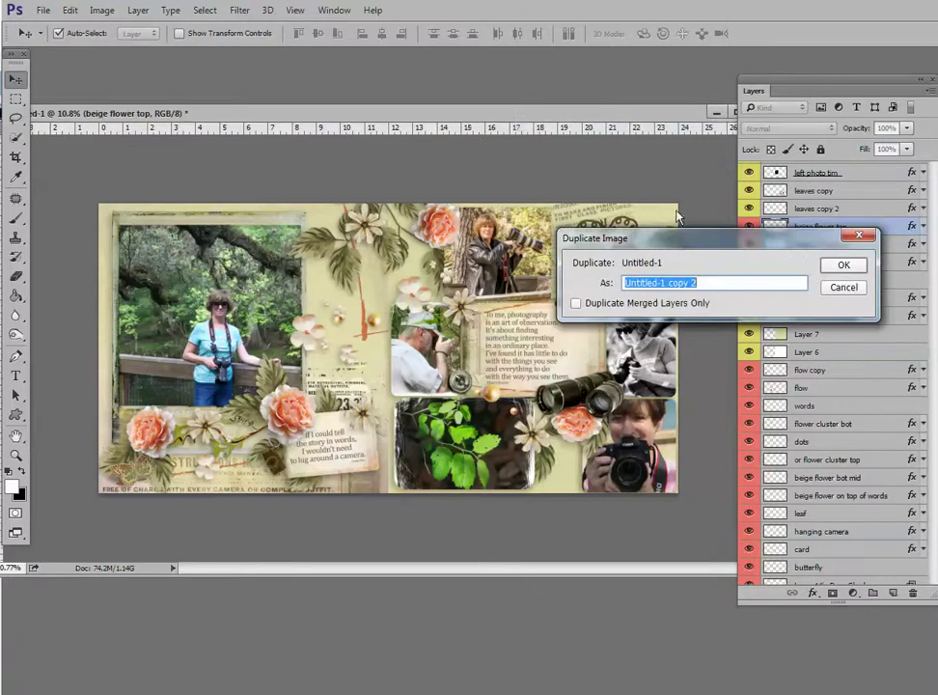
click(844, 287)
Duplicate the layered two-page spread as a separate document with its layers kept and set its window aside
right_click(491, 116)
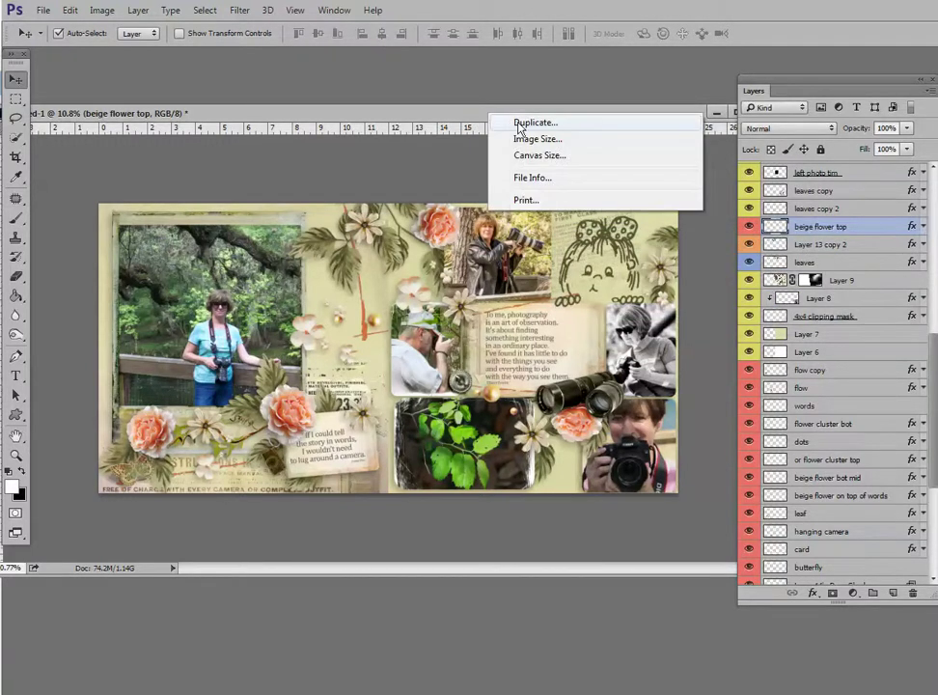
click(520, 123)
click(840, 268)
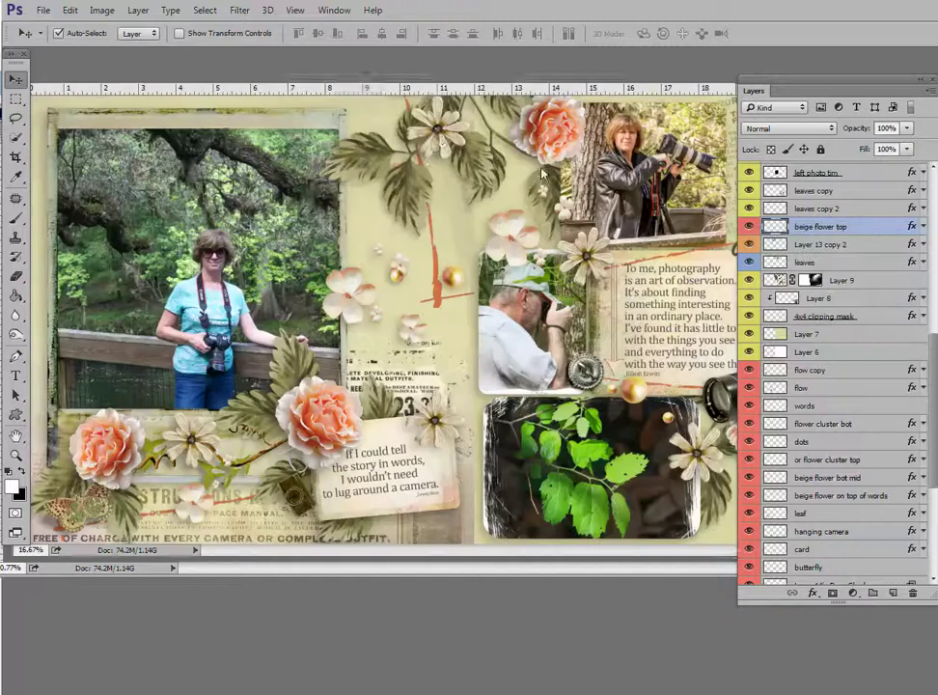
scroll(416, 116, down, 2)
drag(457, 77, 460, 217)
Close the original Untitled-1 document without saving, leaving the duplicate as the working document
drag(454, 113, 285, 110)
click(593, 103)
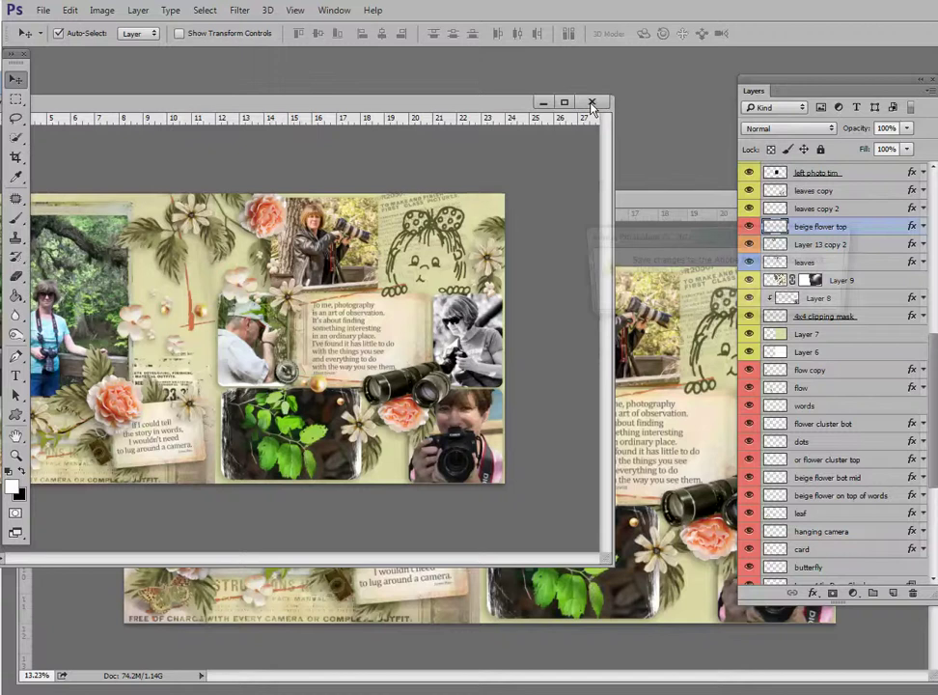
click(554, 232)
drag(569, 202, 517, 113)
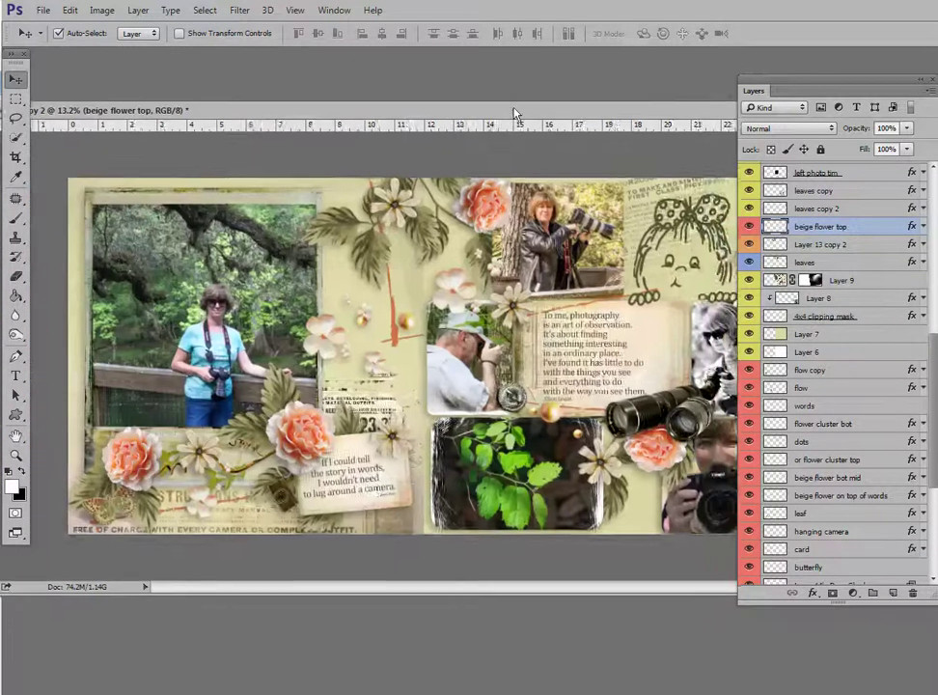
Flatten all layers of the duplicated spread into a single background
scroll(488, 203, down, 3)
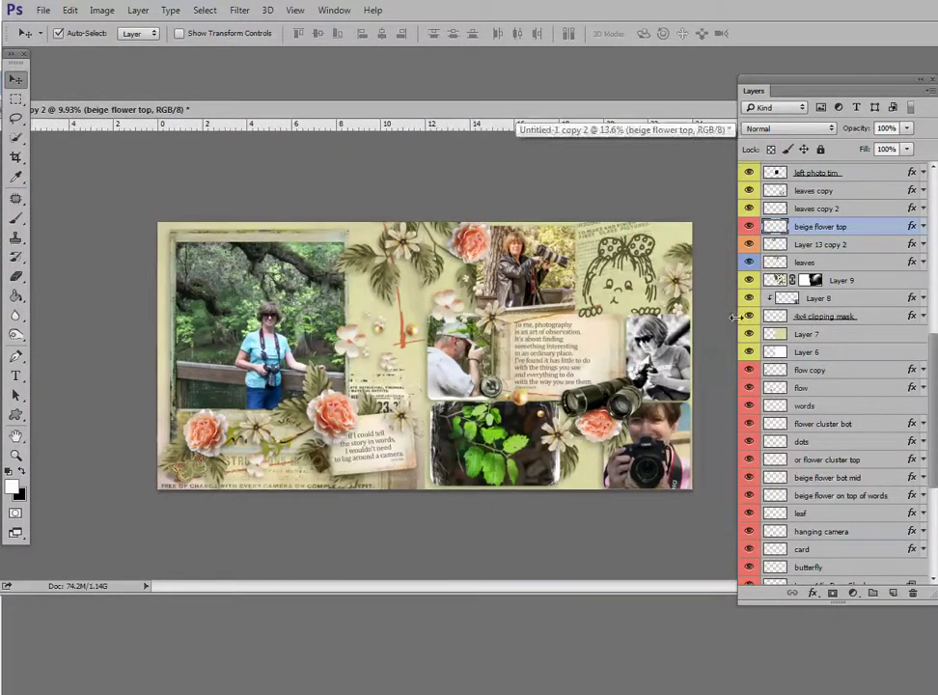
right_click(859, 237)
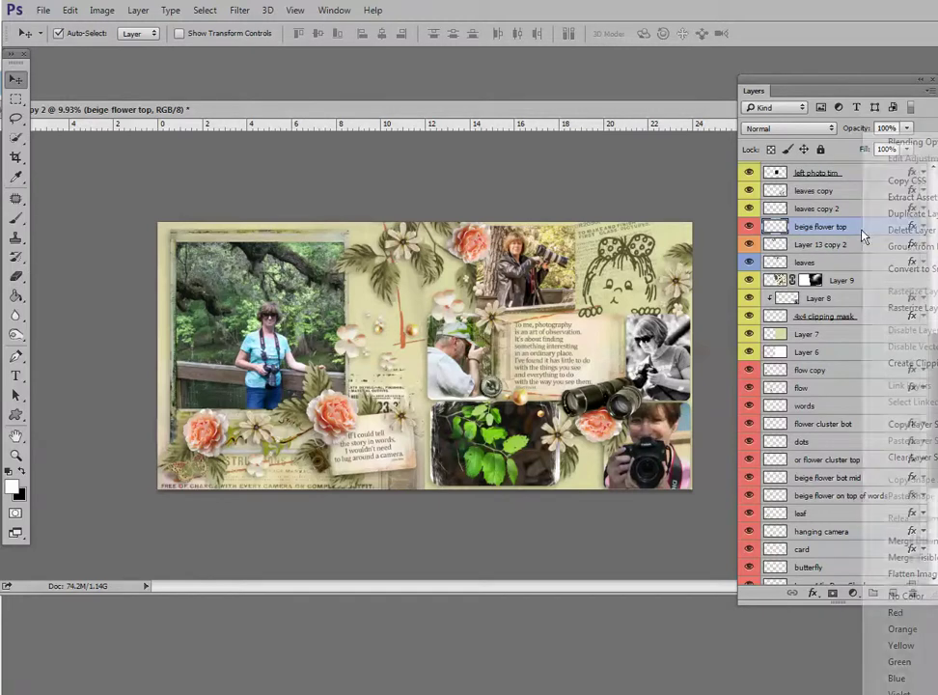
click(915, 575)
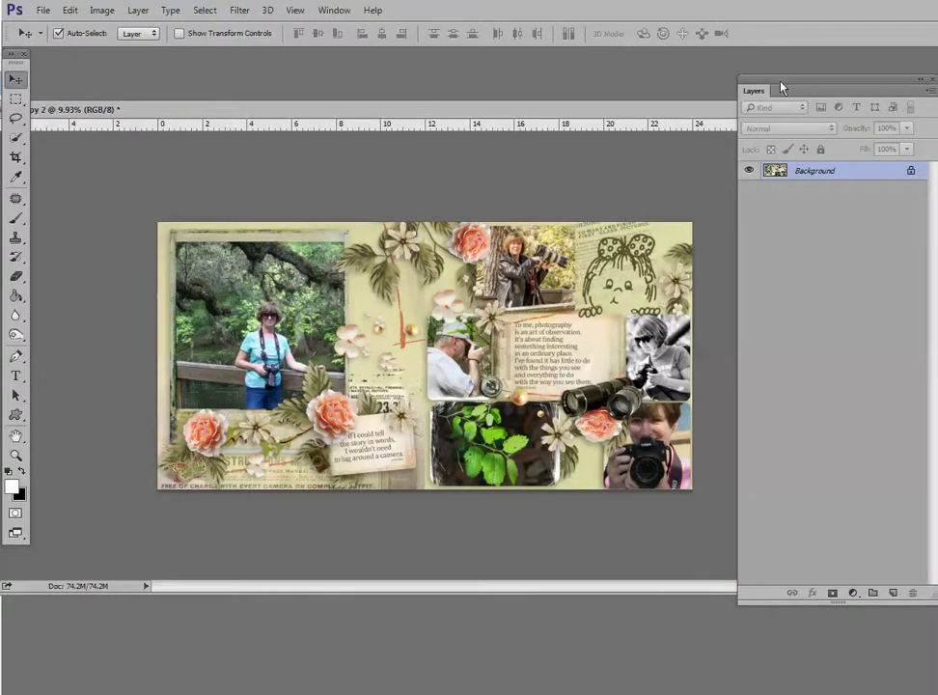
drag(782, 88, 797, 86)
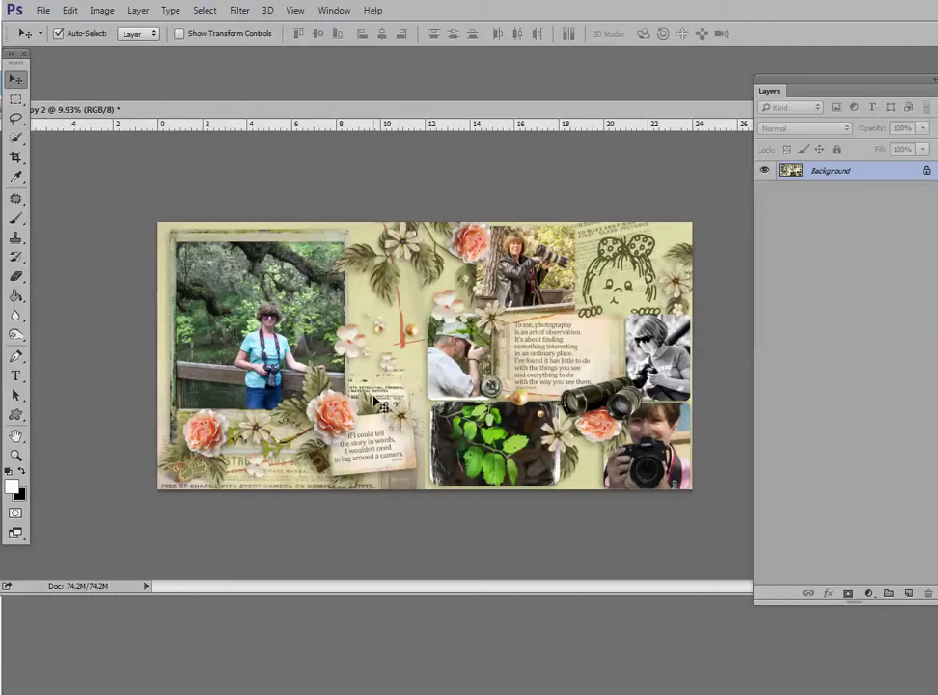
Duplicate the flattened spread as another document and position its window in the workspace
right_click(464, 109)
click(502, 117)
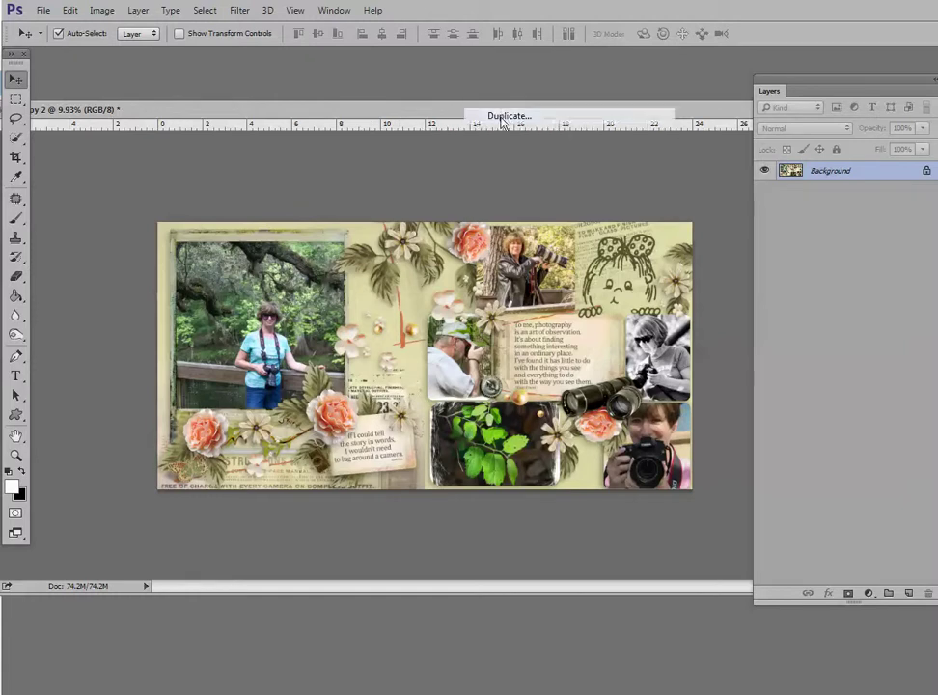
click(847, 266)
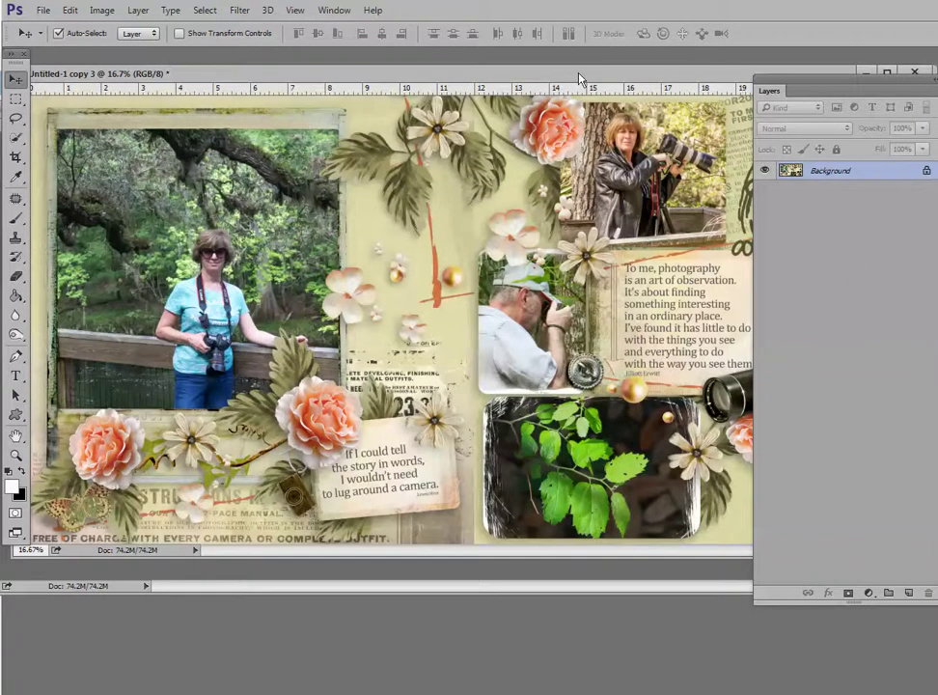
drag(579, 78, 610, 232)
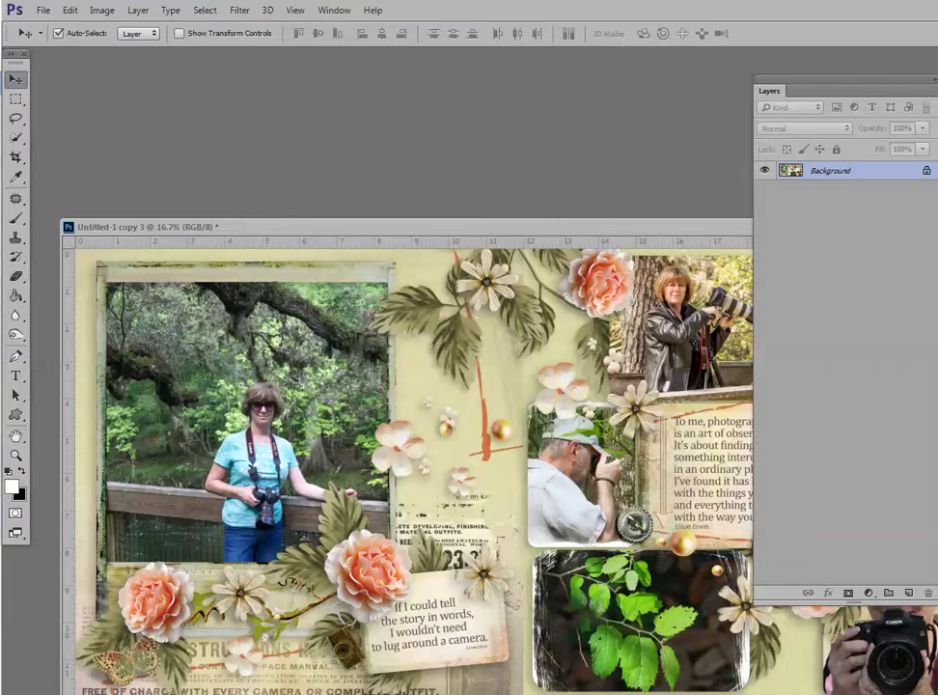
drag(253, 227, 292, 122)
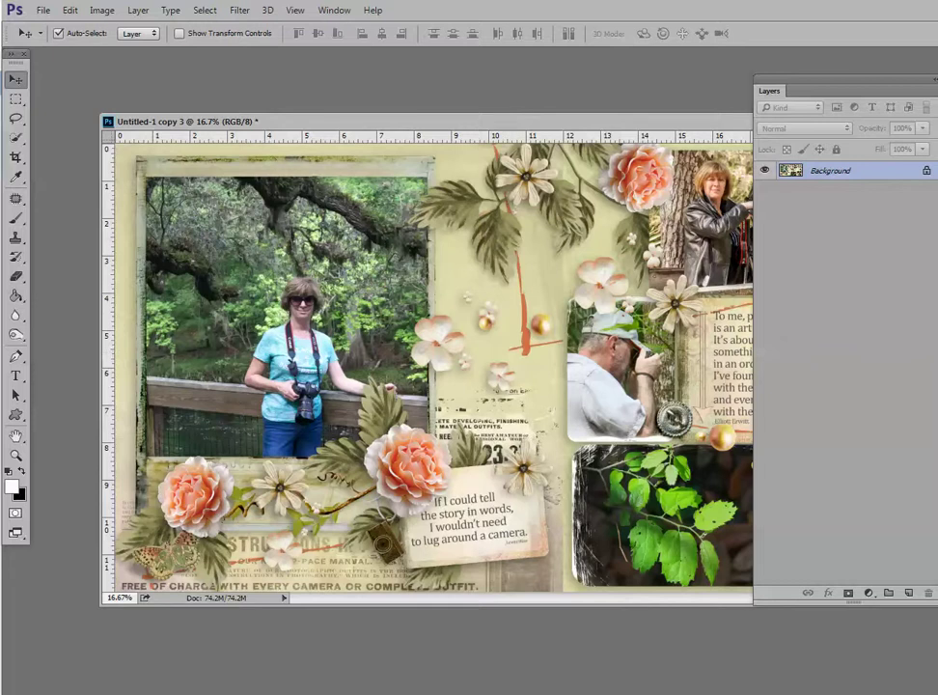
Create a new transparent document from the 12 in X 12 in preset at 300 pixels/inch
click(42, 10)
click(50, 27)
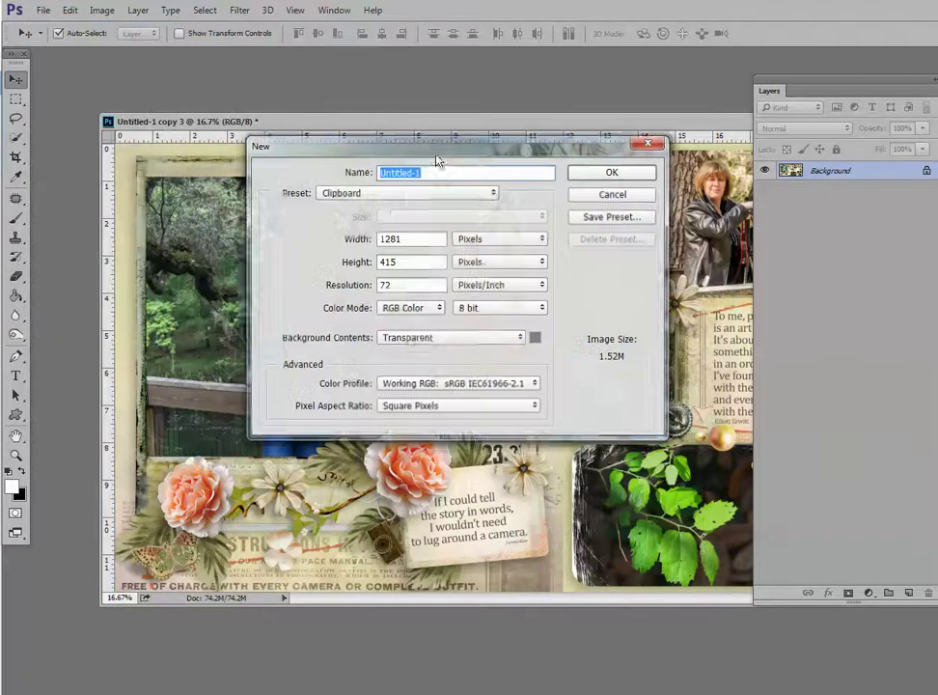
click(390, 193)
click(365, 237)
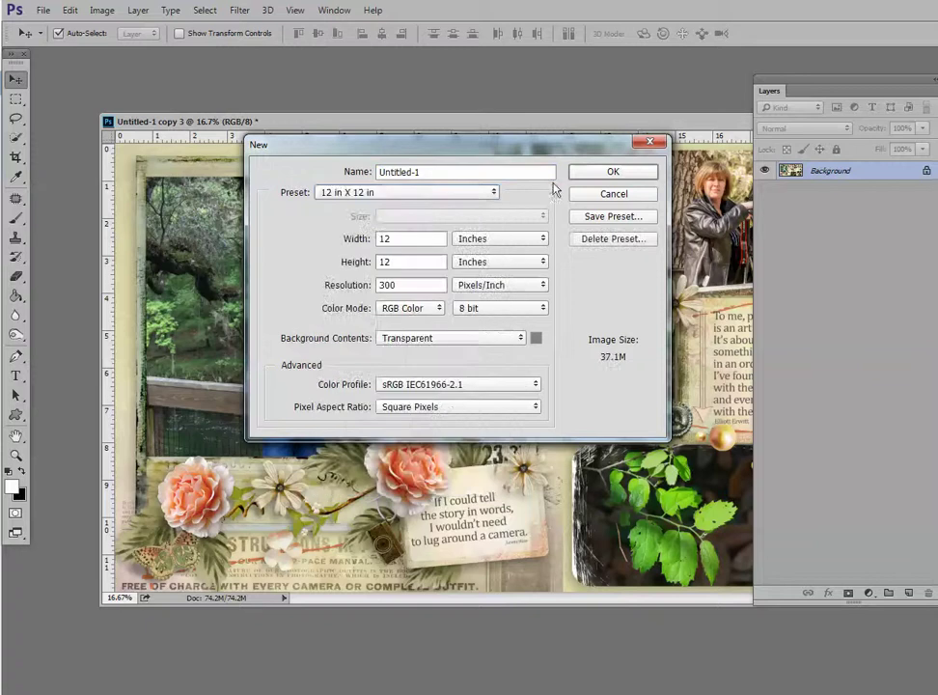
click(613, 171)
click(726, 302)
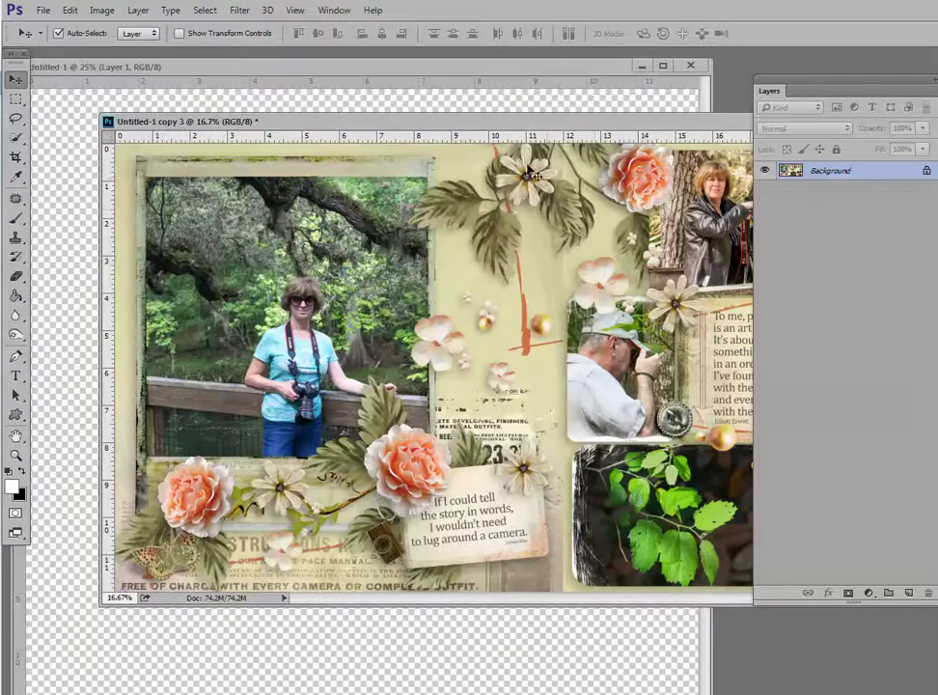
Copy the flattened spread into the new 12 x 12 inch document and align it so page 1 fills the canvas
drag(470, 123, 559, 208)
drag(159, 191, 119, 161)
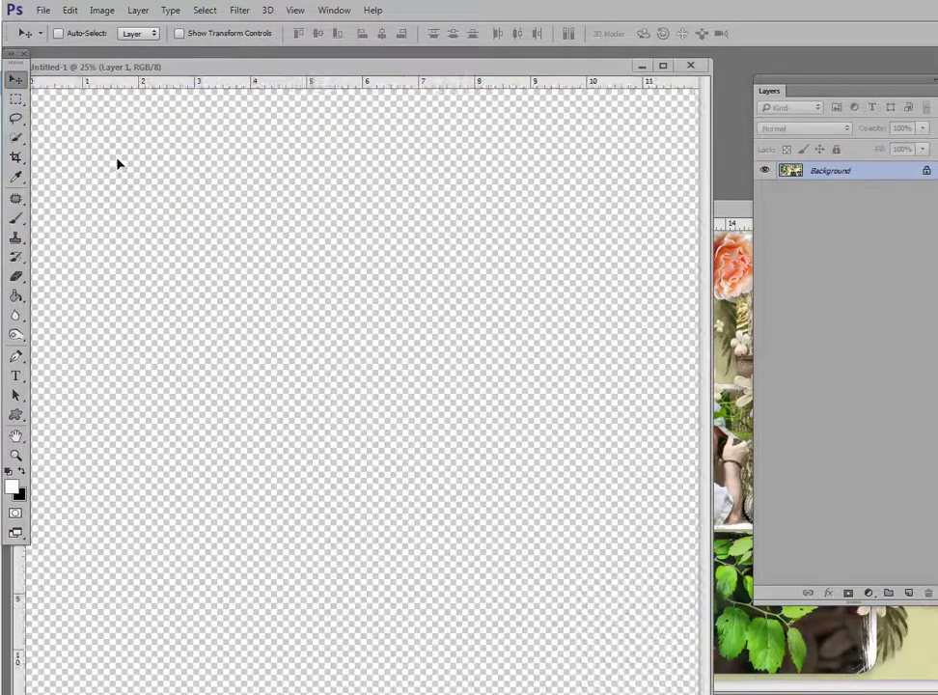
key(ctrl+0)
drag(267, 365, 349, 362)
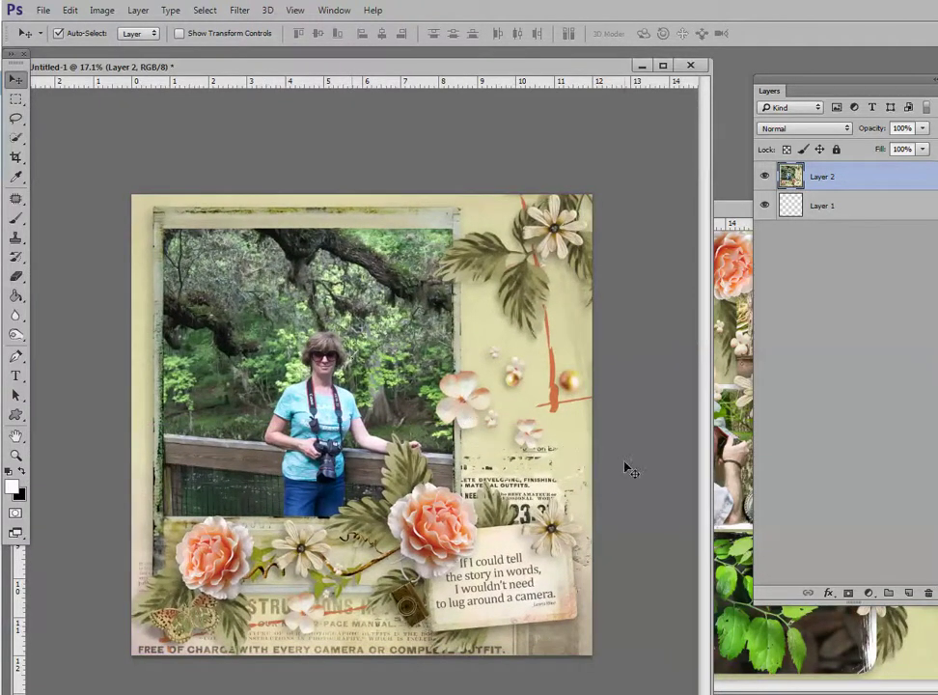
Crop the new document to its 12 x 12 inch canvas to remove the overhanging part of the spread
click(15, 156)
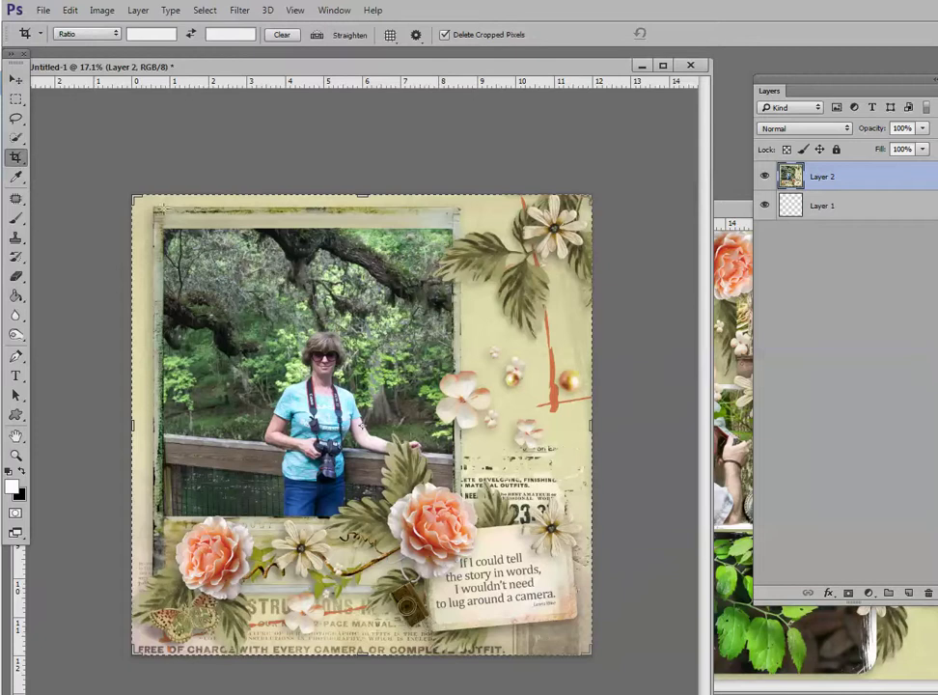
click(100, 9)
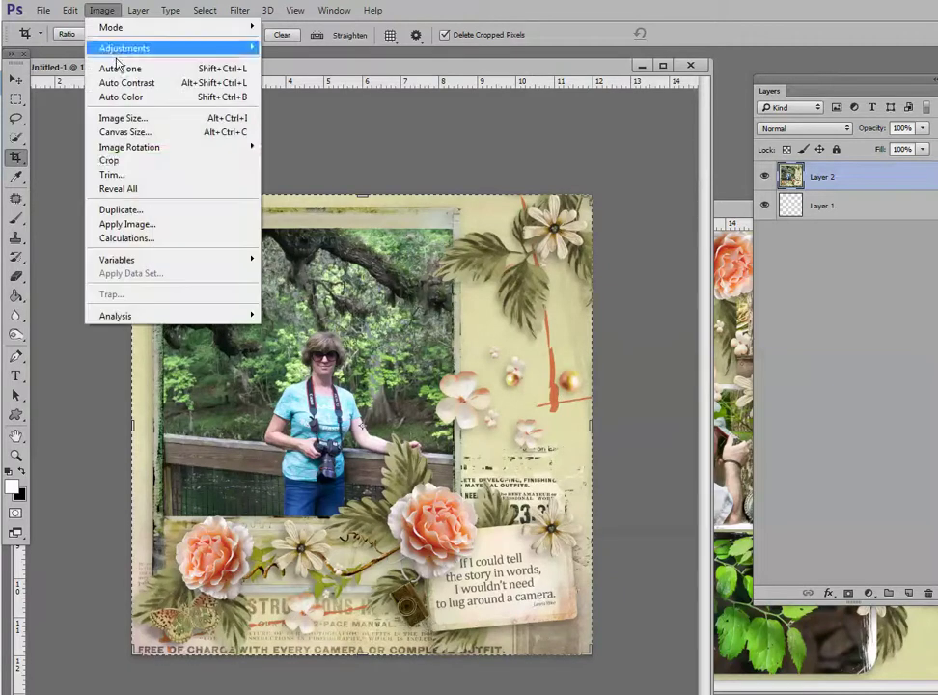
click(120, 160)
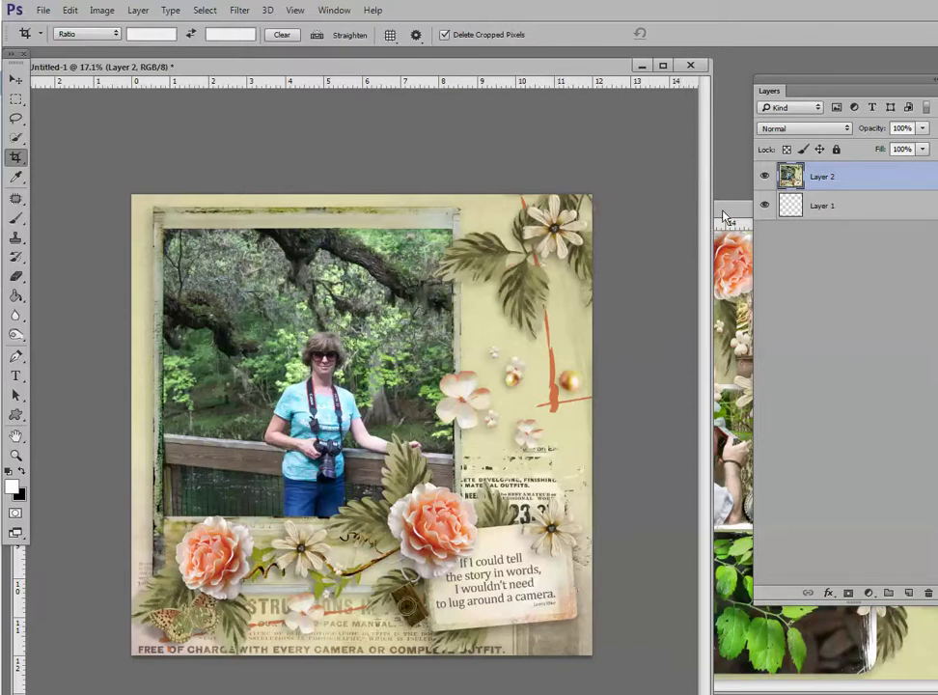
Copy the flattened spread into the 12 x 12 inch document again, aligned so page 2 fills the canvas
drag(724, 215, 196, 212)
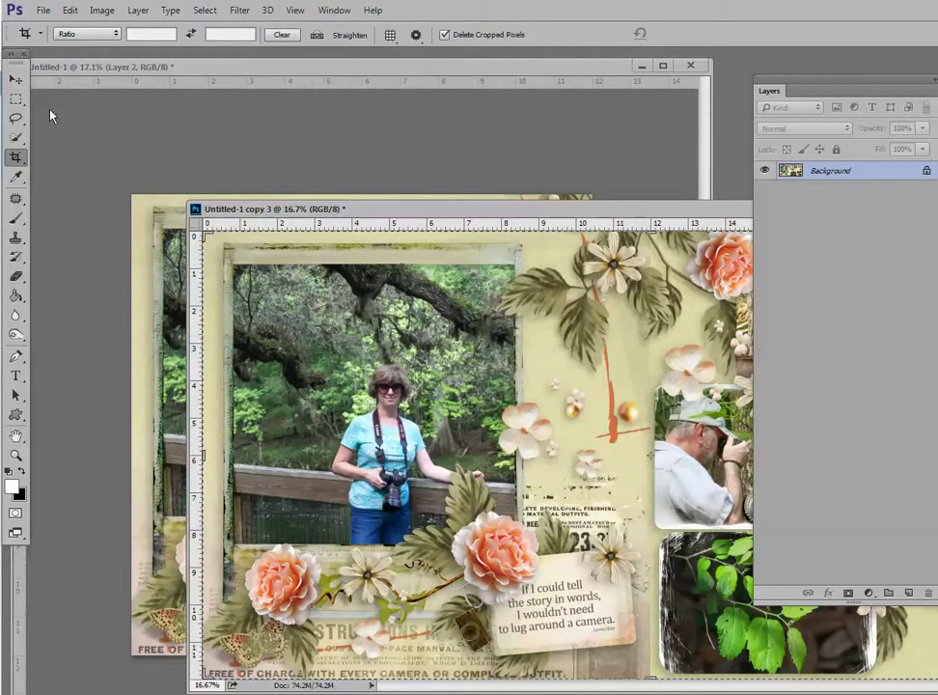
click(16, 78)
drag(227, 322, 278, 372)
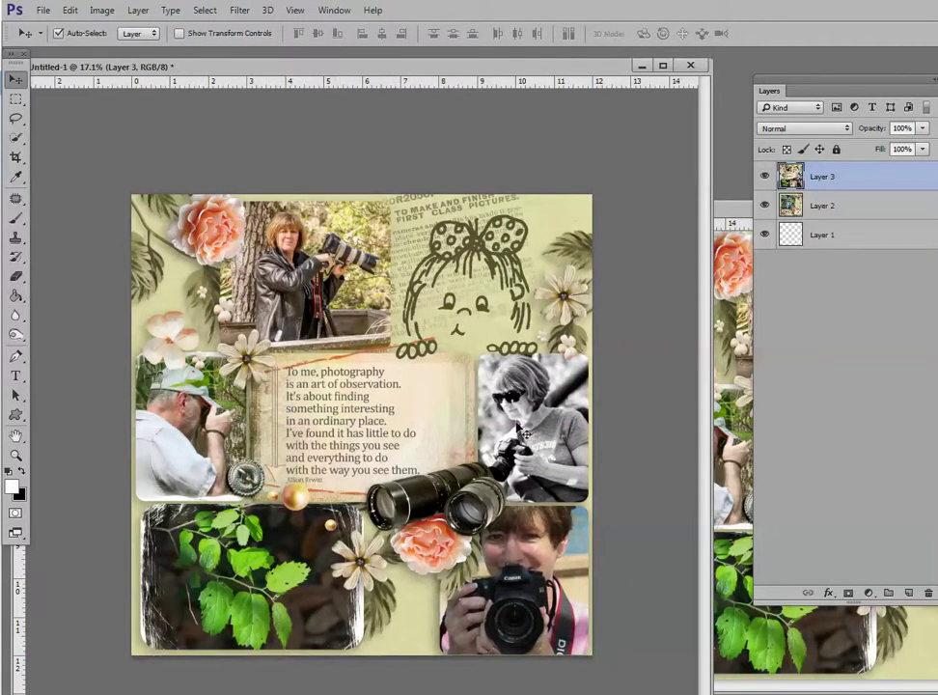
Delete the page 2 layer and close the 12 x 12 inch document without saving
drag(860, 191, 929, 599)
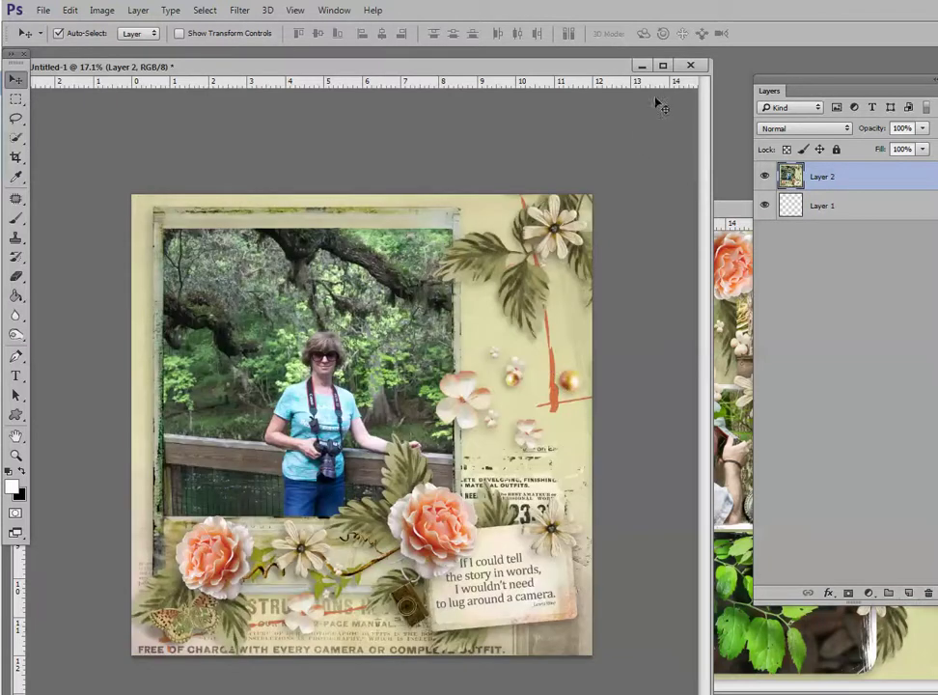
click(692, 65)
click(548, 229)
Duplicate the flattened spread once more as a separate document
drag(636, 221, 565, 137)
right_click(565, 137)
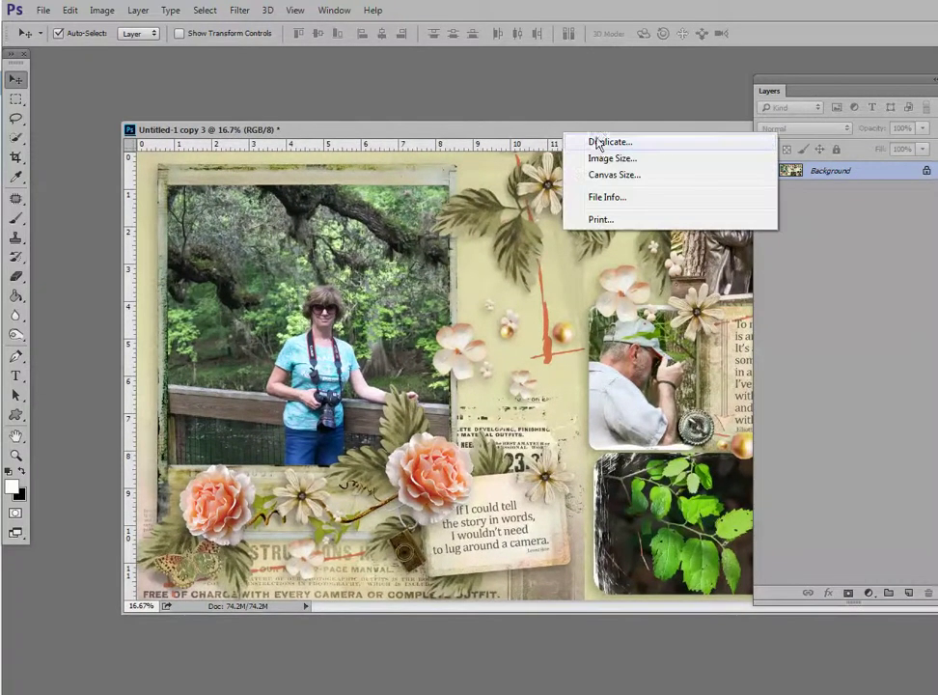
click(572, 142)
click(838, 269)
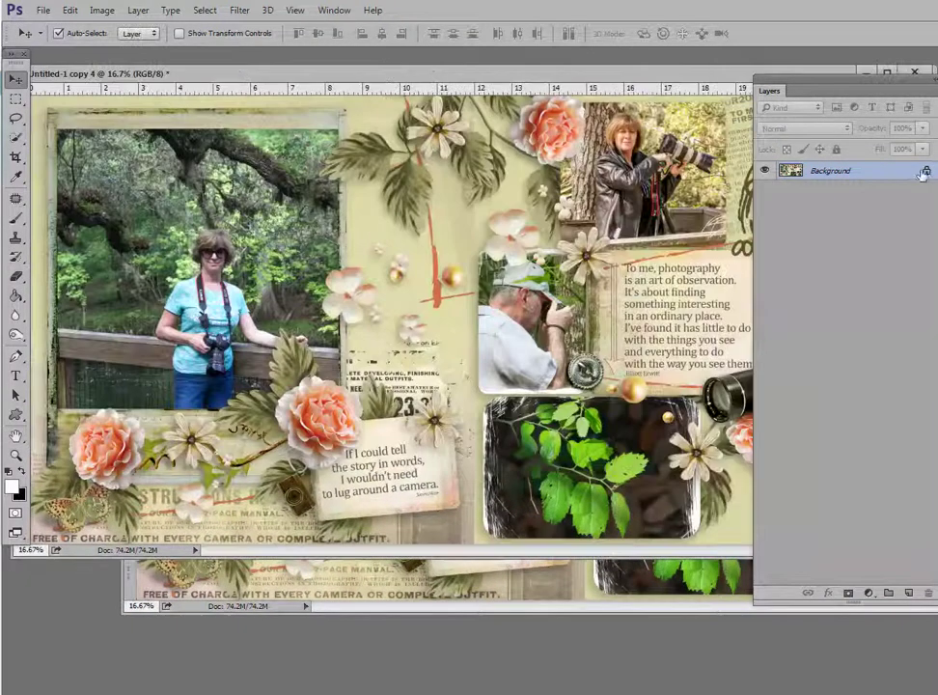
Place a vertical guide at 12 inches on the duplicated spread and check that snapping to guides is enabled
drag(97, 73, 146, 109)
key(ctrl+0)
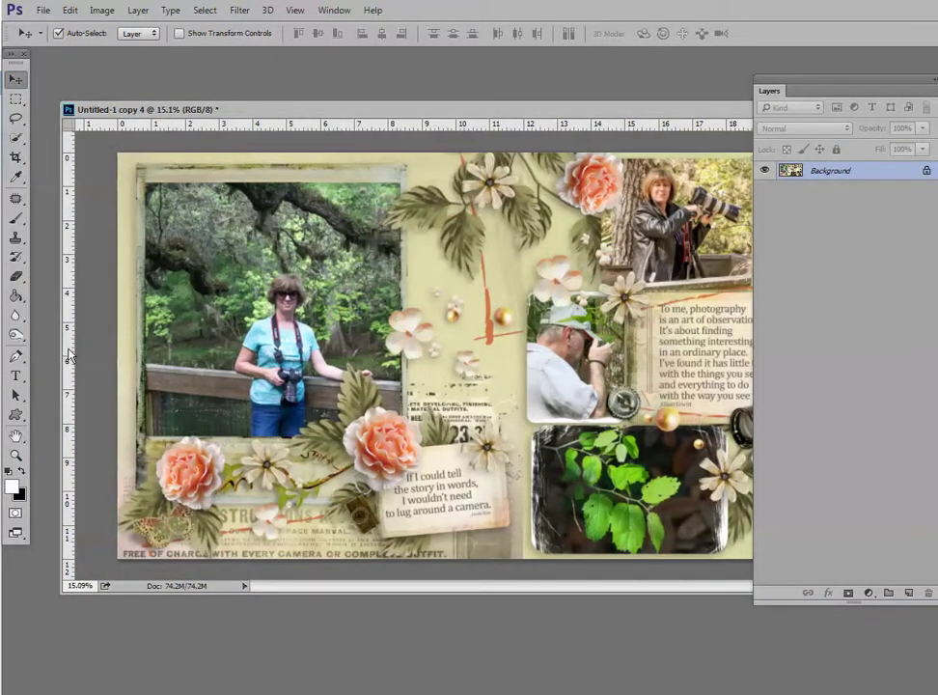
drag(69, 358, 534, 416)
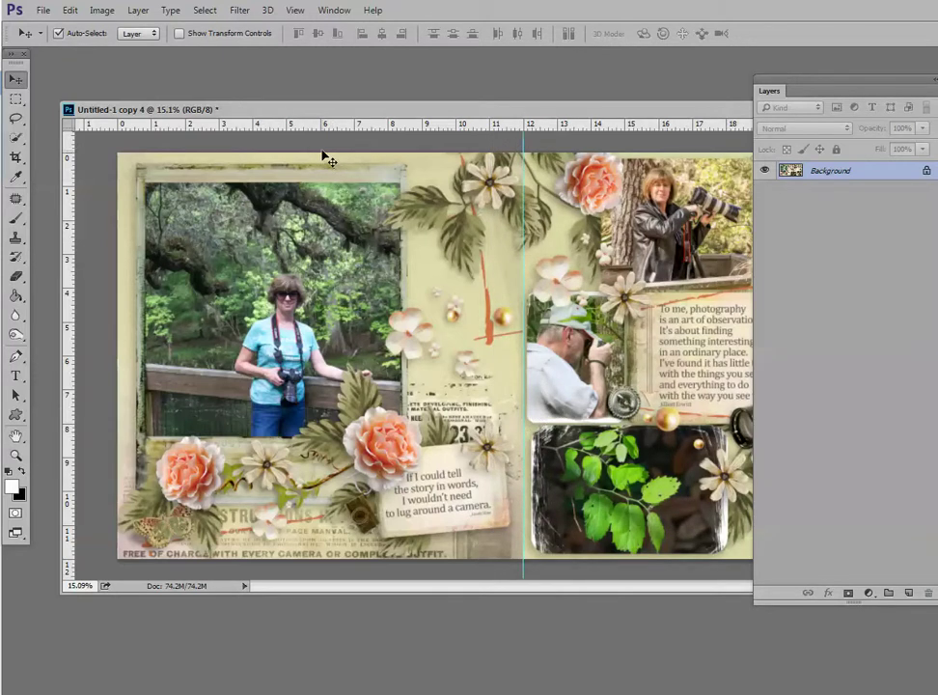
click(299, 13)
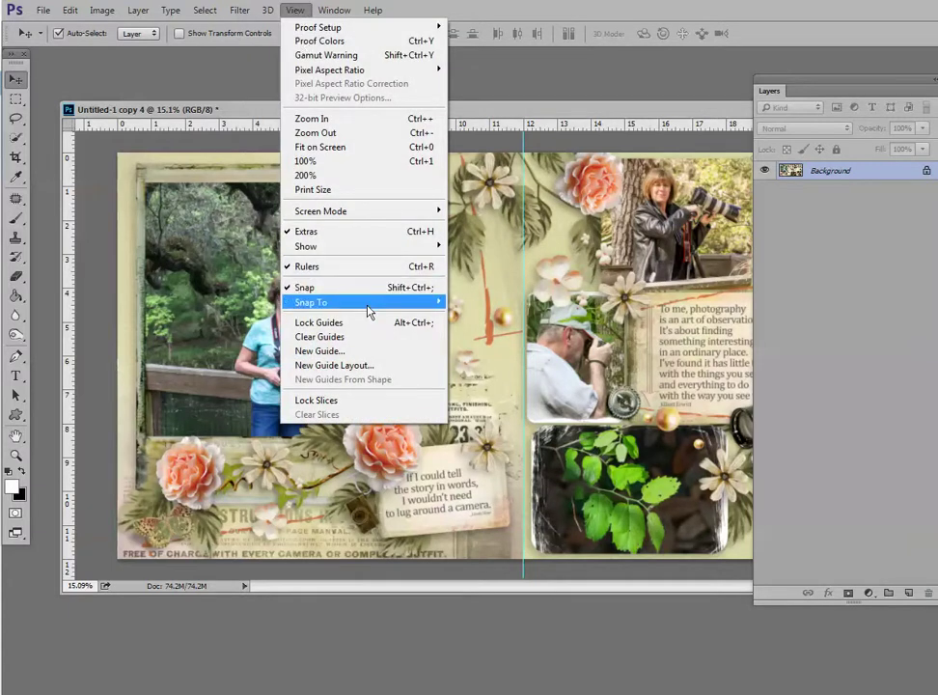
mouse_move(367, 307)
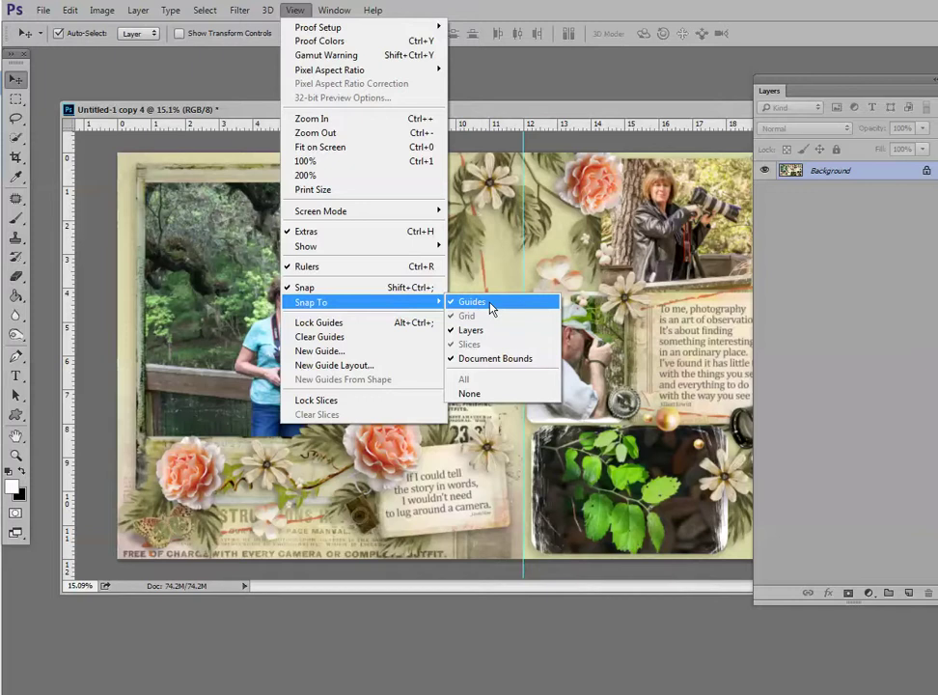
click(504, 101)
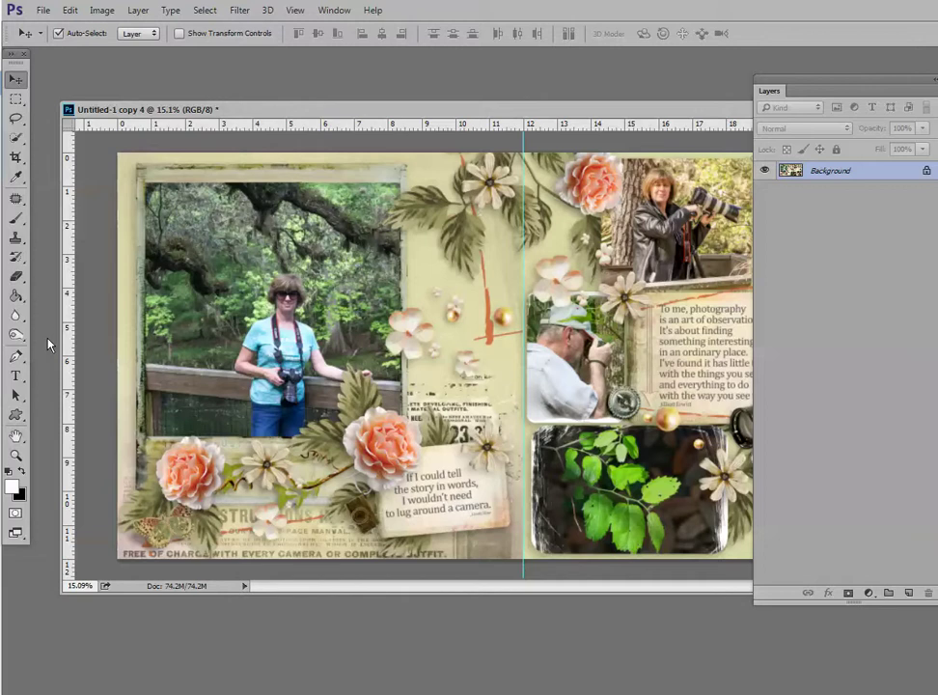
Crop the spread from its outer page 2 edge to the 12-inch guide, keeping only page 1
click(15, 157)
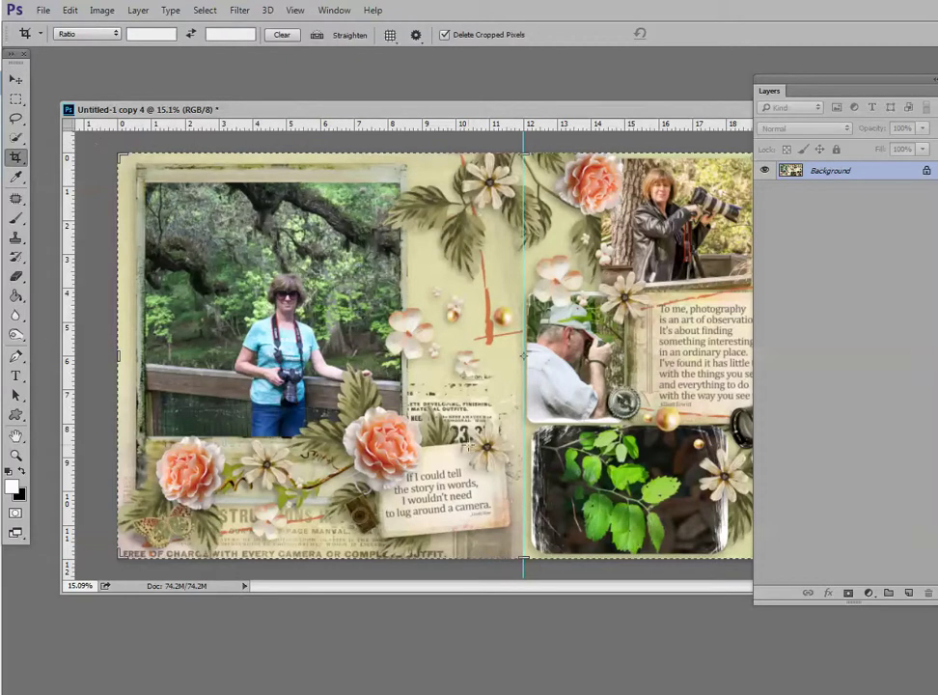
drag(577, 127, 396, 109)
scroll(353, 353, down, 1)
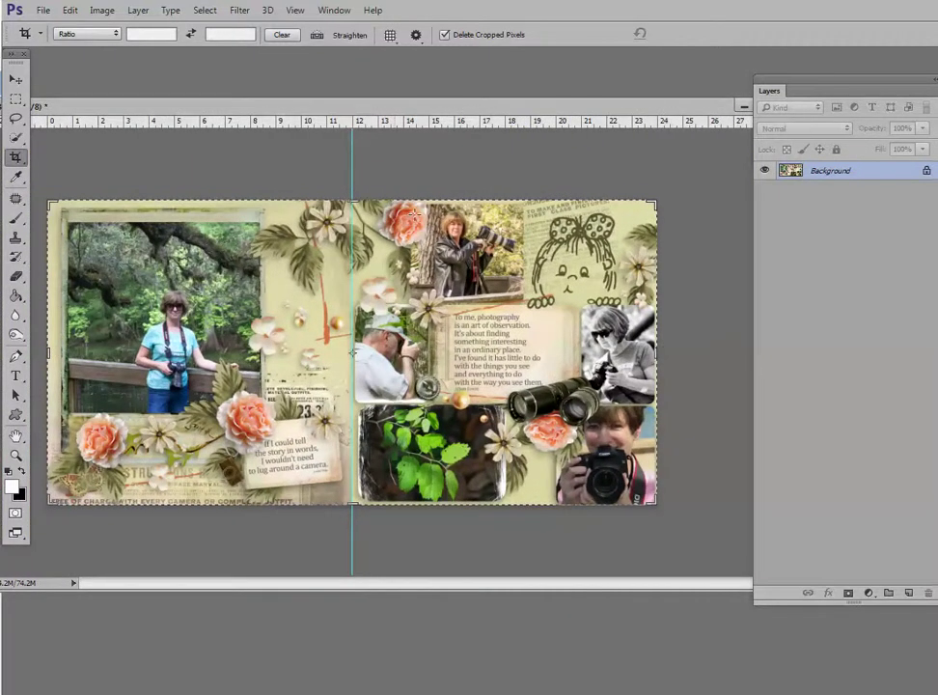
mouse_move(655, 352)
mouse_down()
mouse_move(552, 396)
mouse_move(524, 367)
mouse_move(504, 363)
mouse_up()
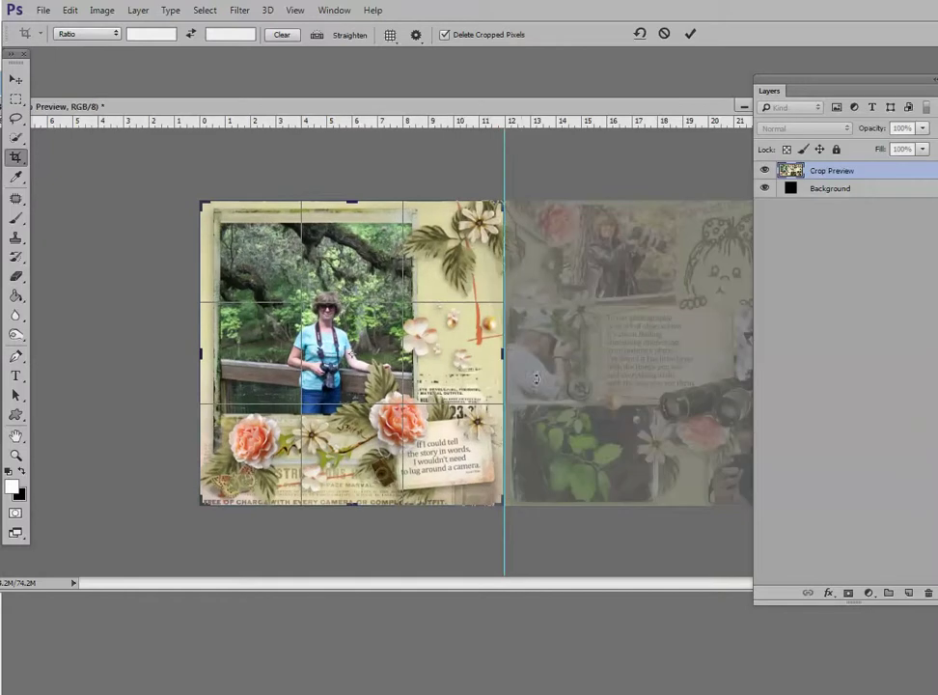
click(689, 35)
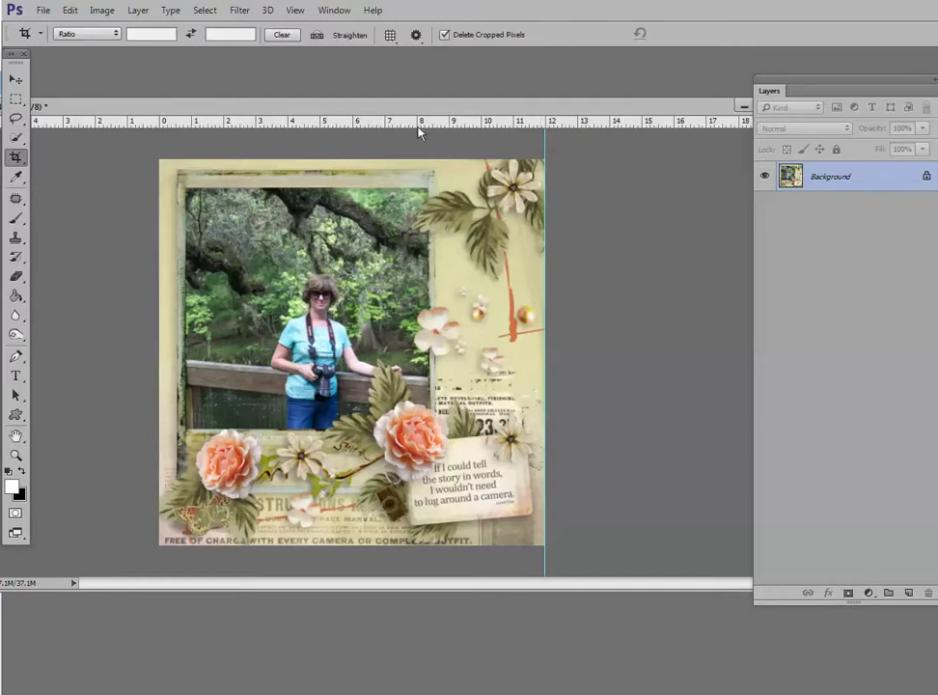
Reposition and narrow the floating document window so the cropped page 1 is fully visible and slightly enlarged
drag(425, 115, 467, 138)
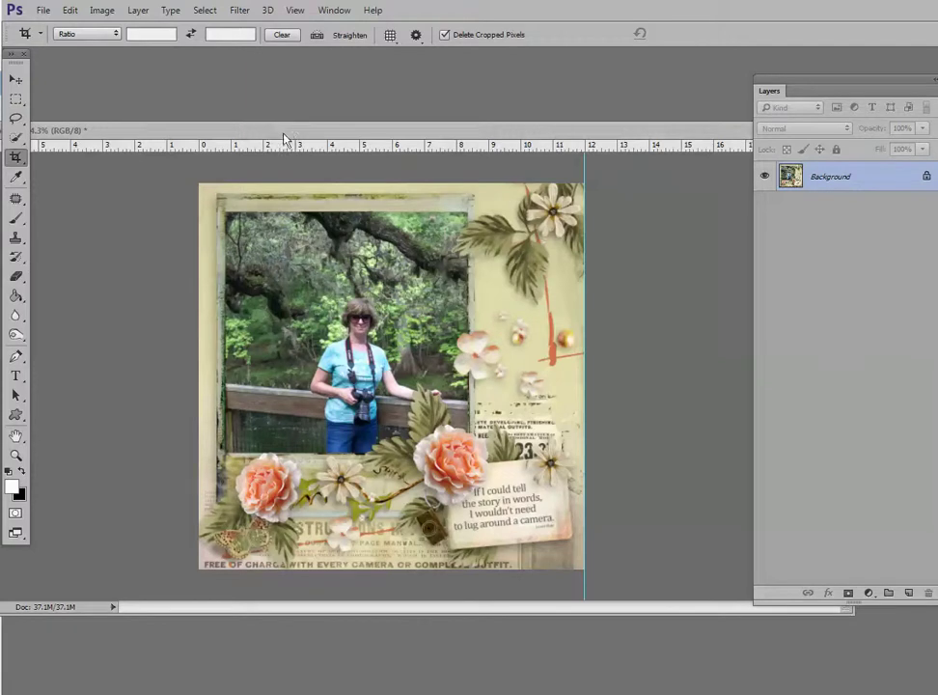
drag(285, 140, 329, 126)
drag(74, 123, 143, 120)
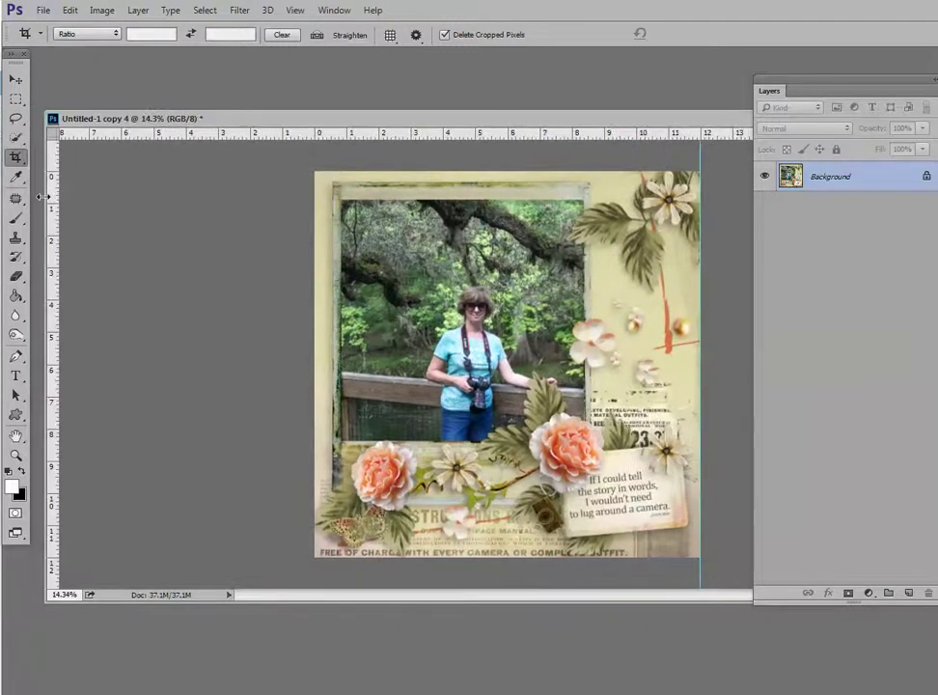
drag(43, 196, 116, 197)
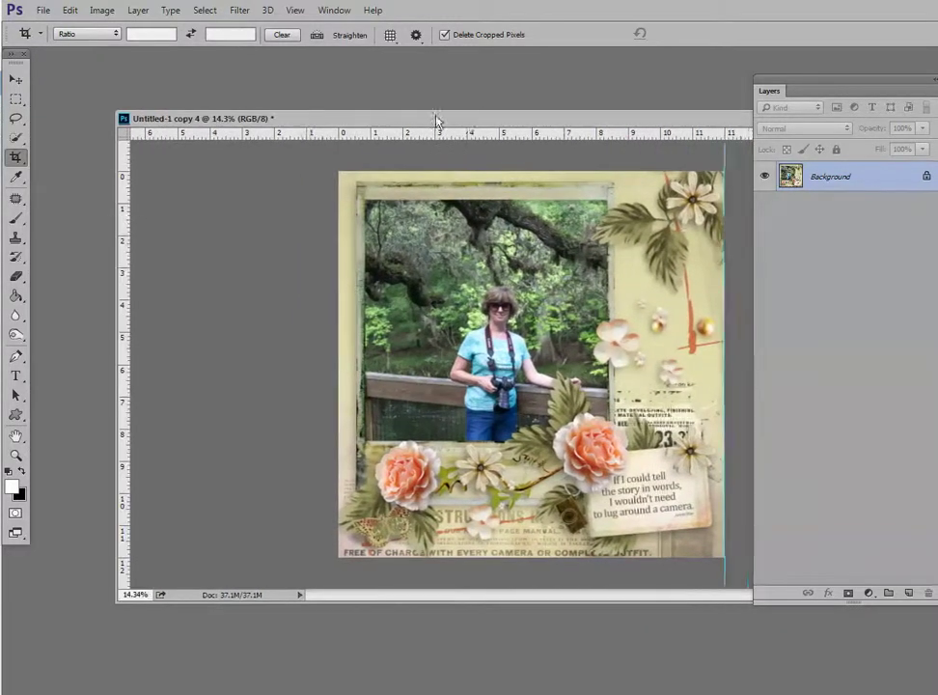
drag(436, 120, 400, 120)
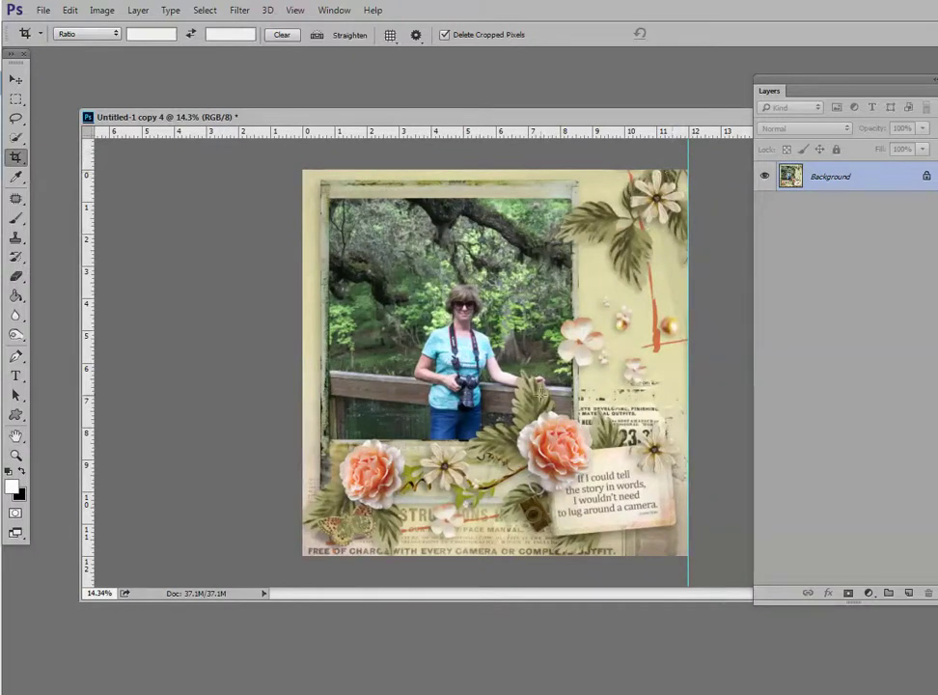
scroll(541, 392, up, 1)
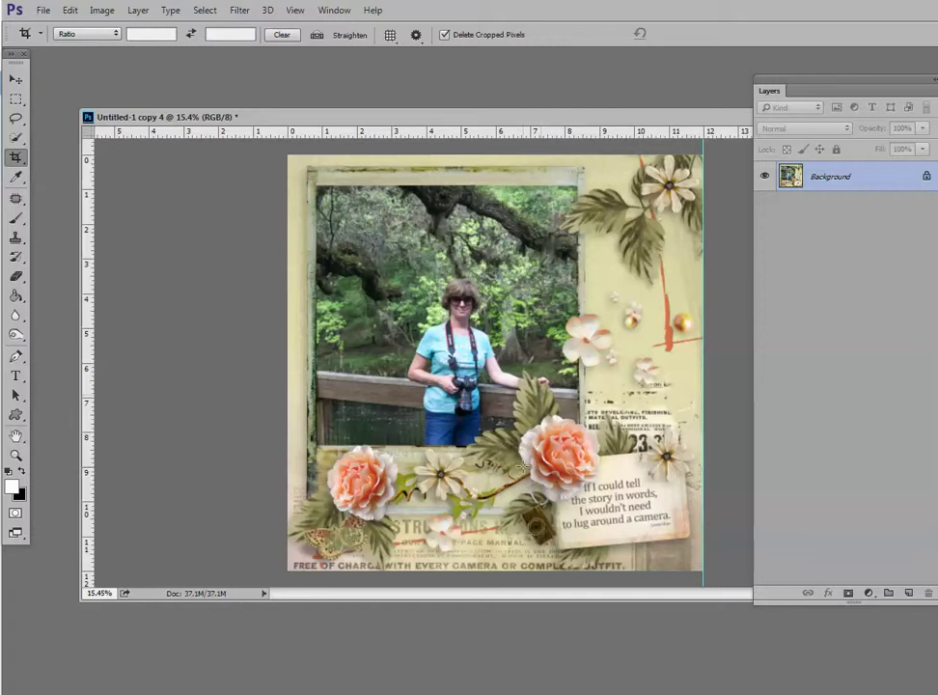